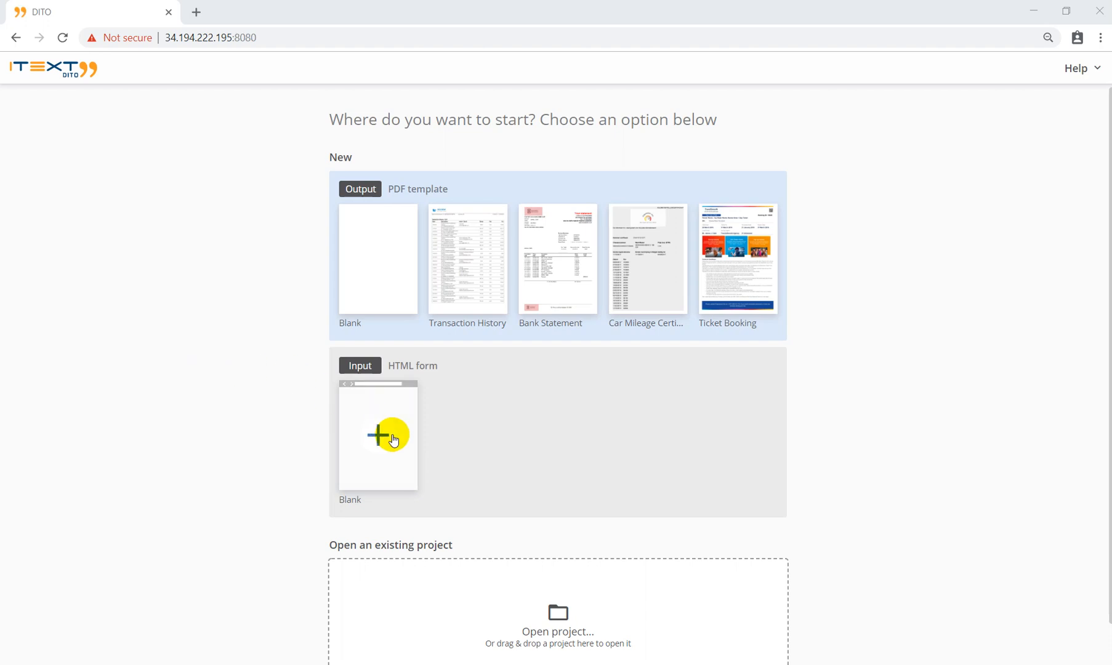
# Step: Create a blank HTML input-form project named 'Registration-form'
pyautogui.click(376, 426)
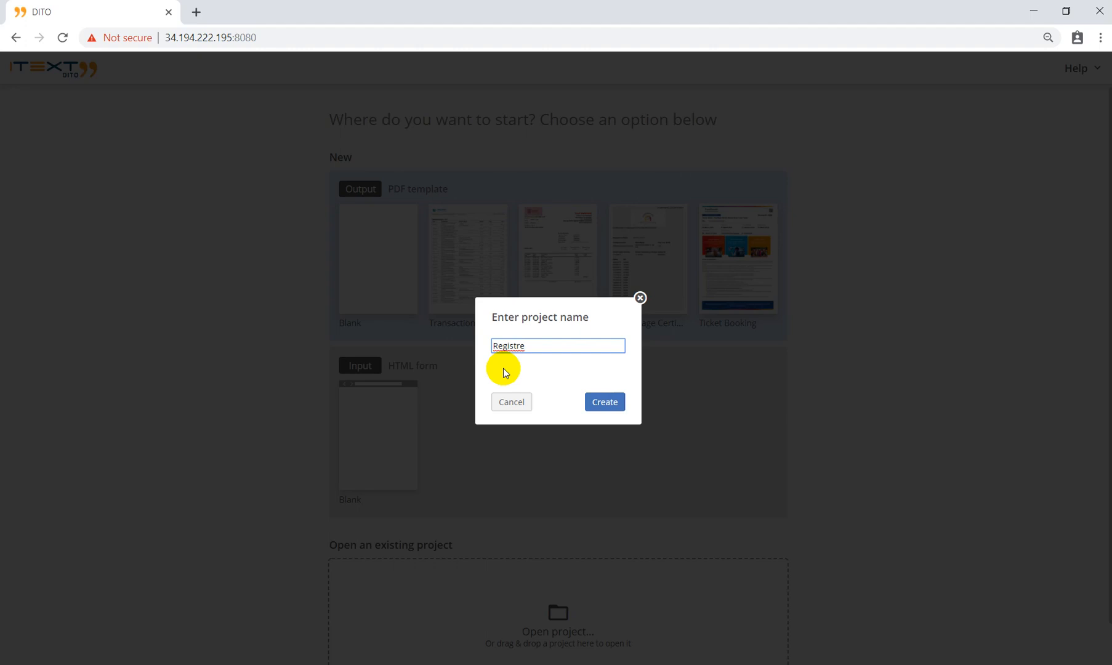
pyautogui.write('on-form')
pyautogui.click(608, 402)
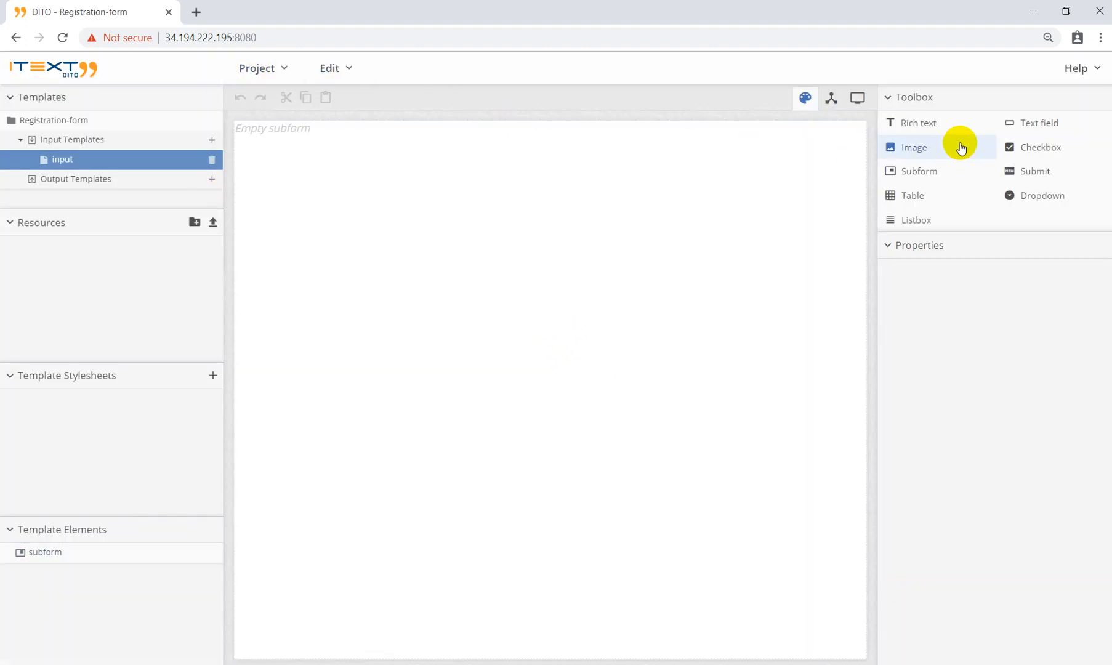
# Step: Add a nested subform holding a rich-text line, labelled text fields and a Submit button
pyautogui.click(921, 176)
pyautogui.click(506, 129)
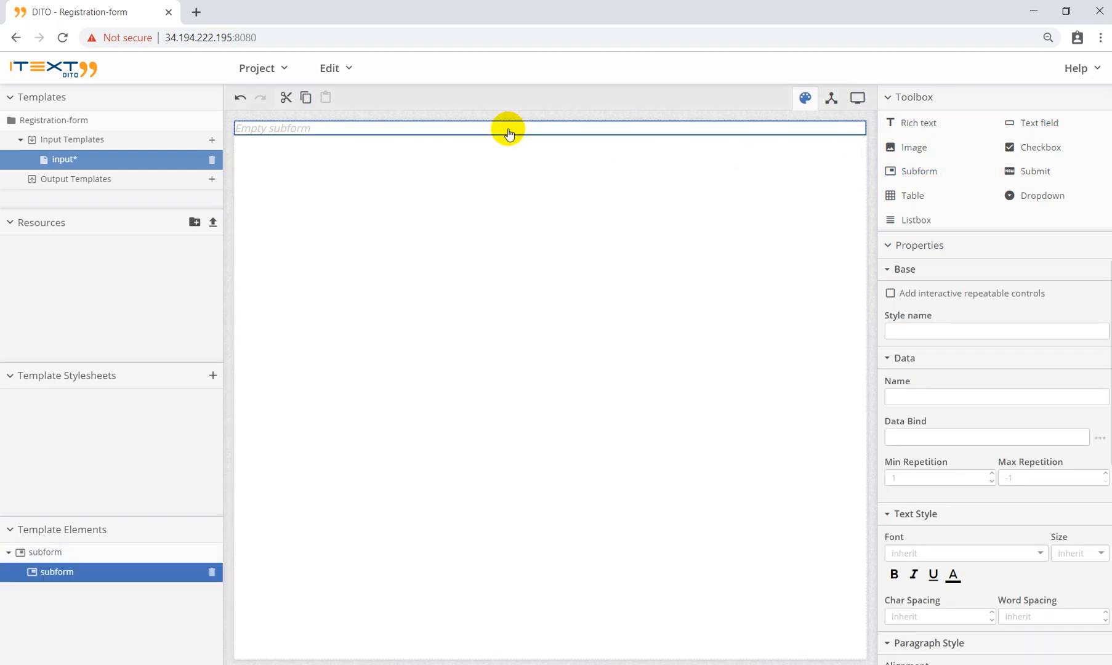
pyautogui.click(920, 126)
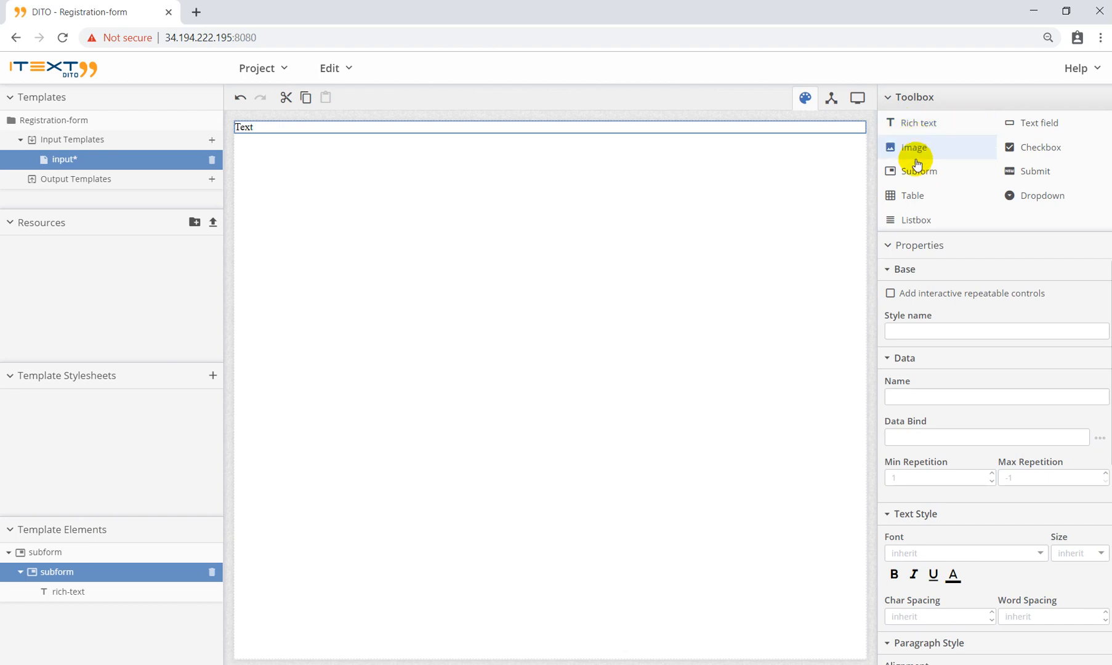
pyautogui.click(1023, 126)
pyautogui.click(1023, 126)
pyautogui.click(1023, 126)
pyautogui.click(1023, 126)
pyautogui.click(1023, 126)
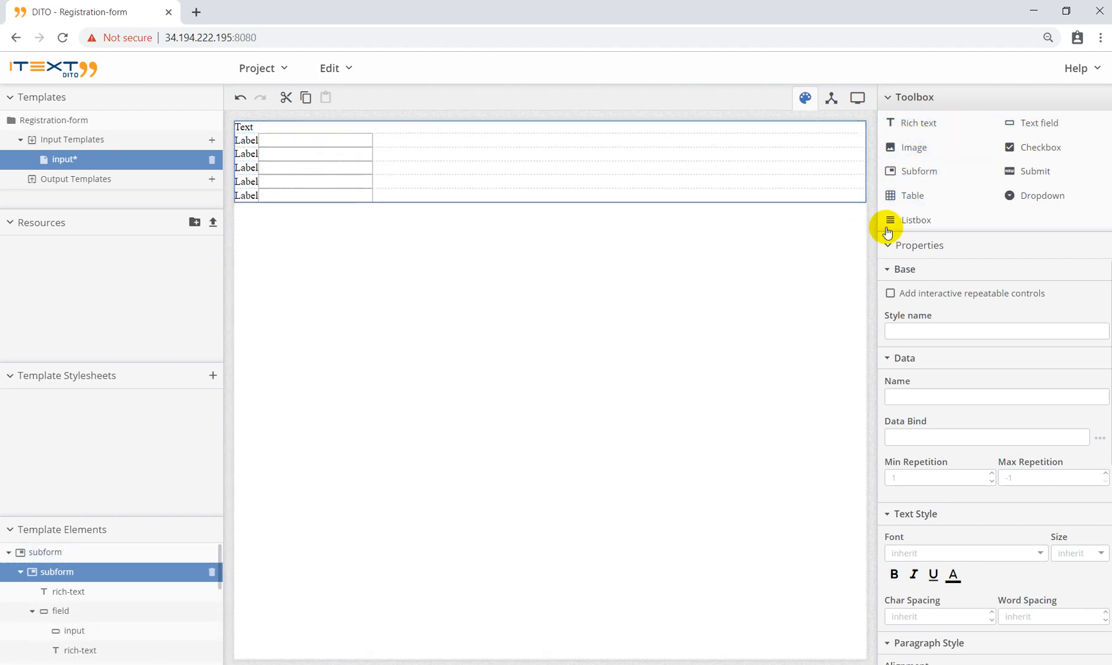
pyautogui.click(1010, 170)
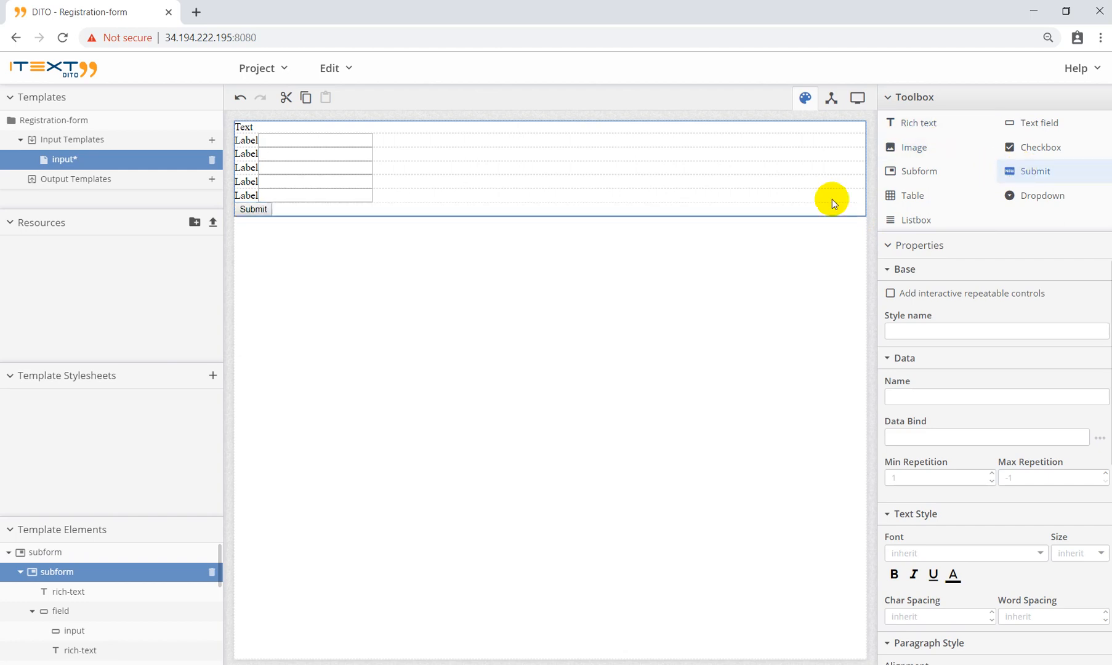
pyautogui.click(333, 129)
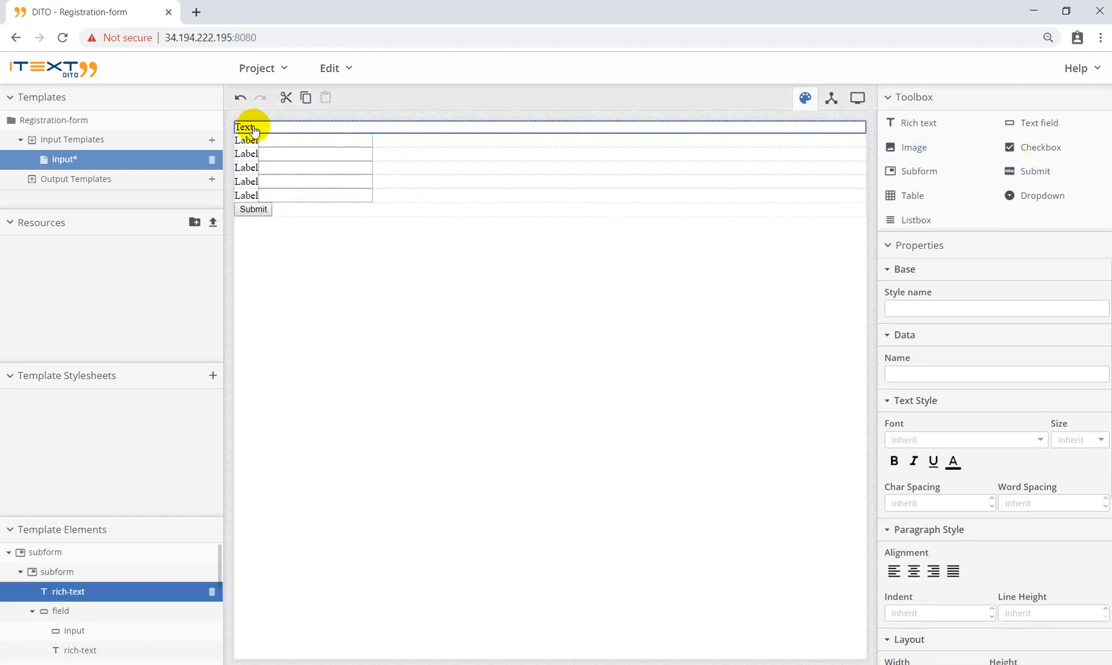
# Step: Link the Bootstrap 4.3.1 bootstrap.min.css URL as an external template stylesheet
pyautogui.click(210, 377)
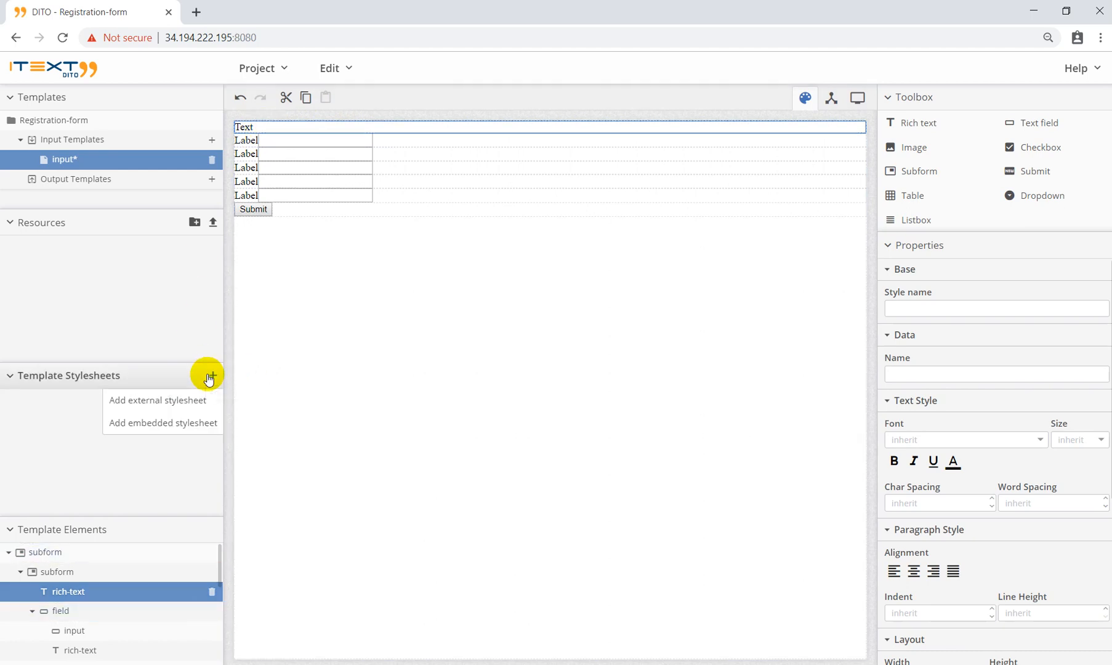
pyautogui.click(154, 401)
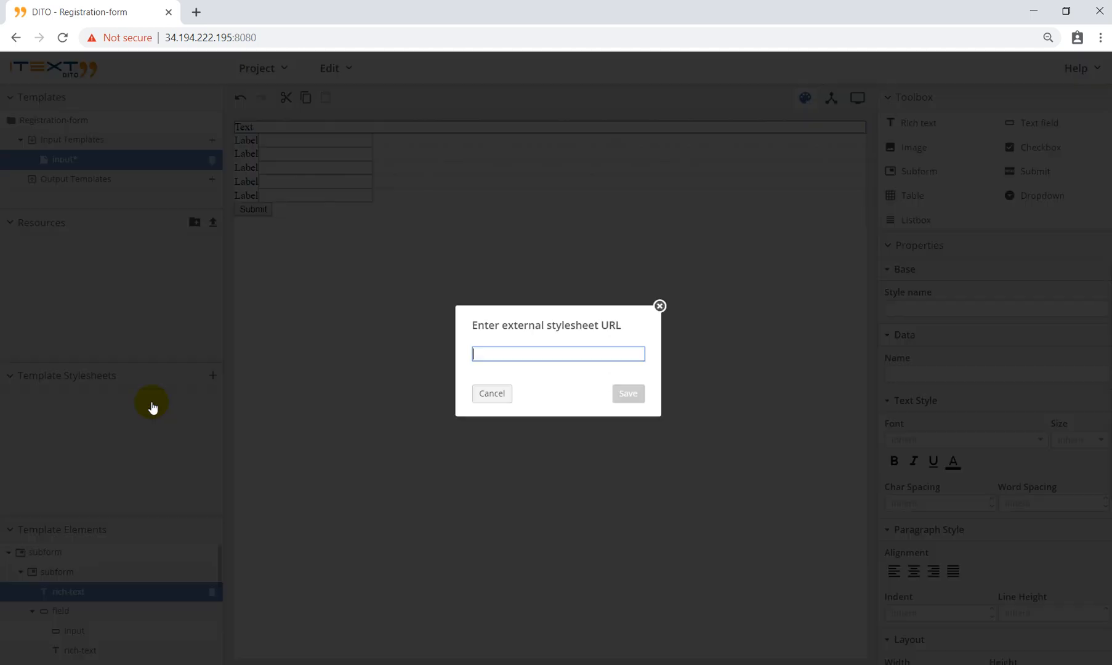
pyautogui.hotkey('alt', 'Tab')
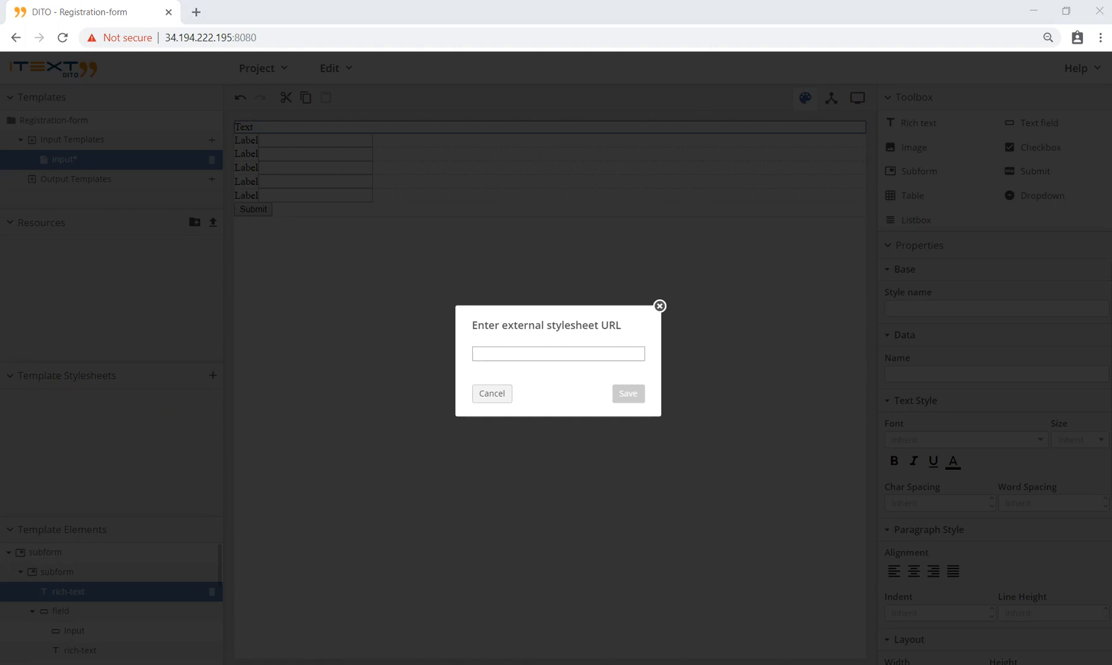
pyautogui.click(513, 353)
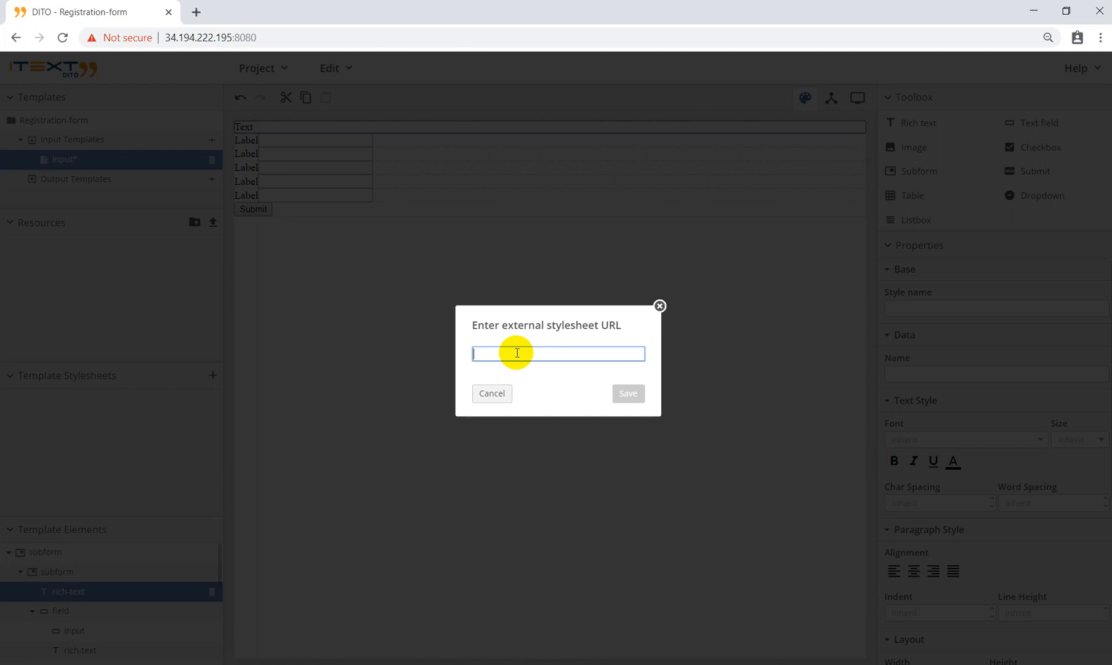
pyautogui.write('https://stackpath.bootstrapcdn.com/bootstrap/4.3.1/css/bootstrap.min.css')
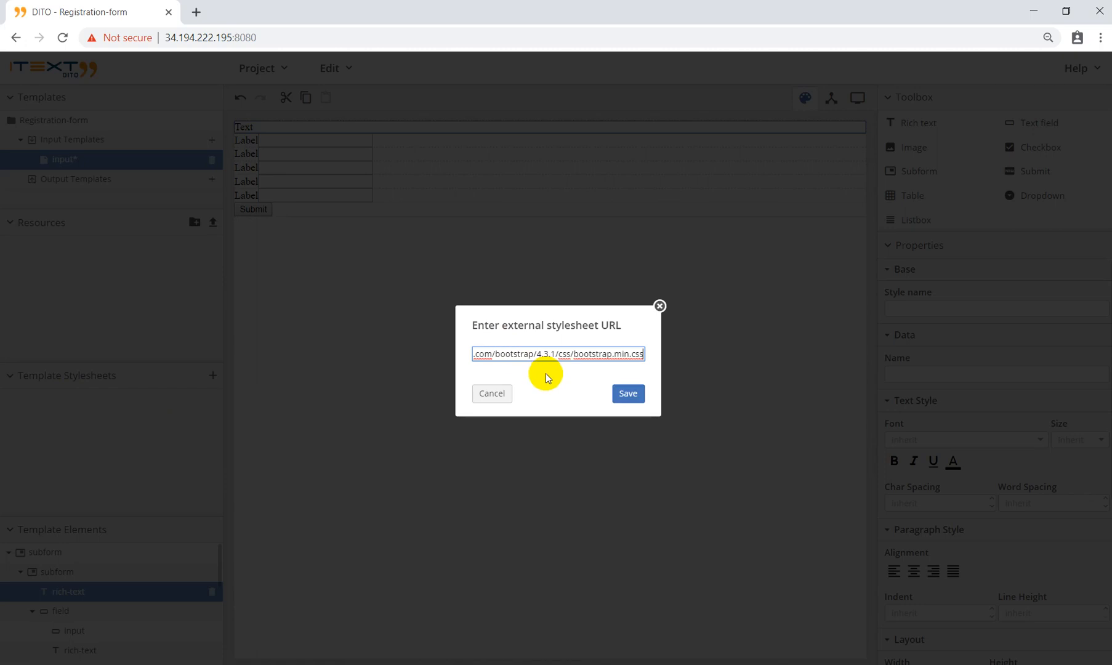
pyautogui.click(628, 394)
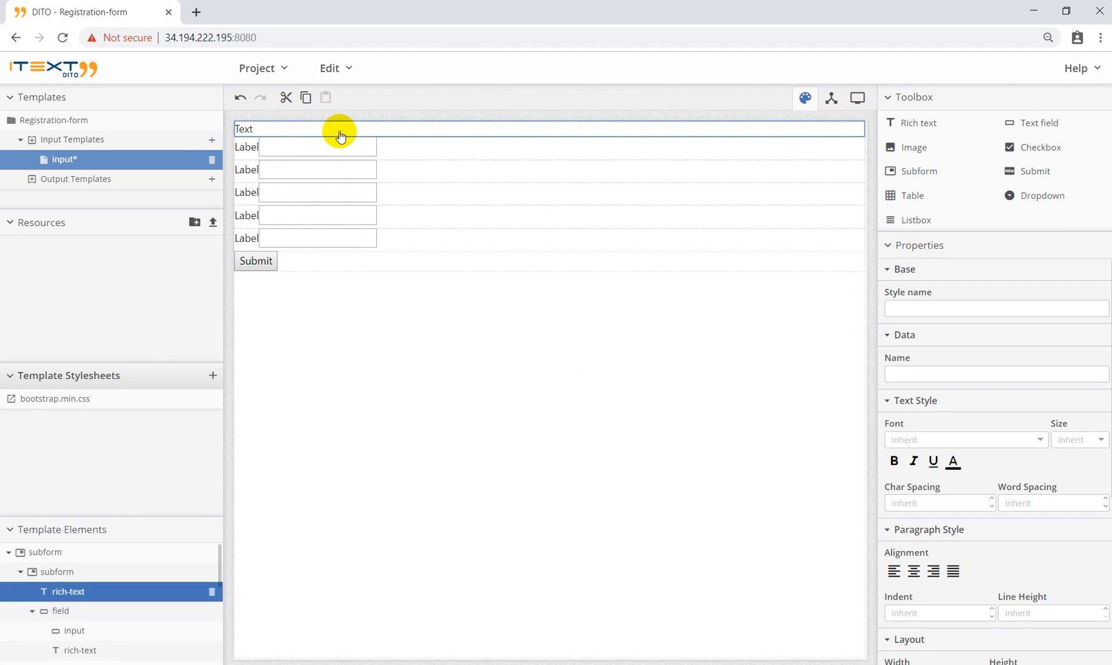
# Step: Change the heading text to 'Registration form'
pyautogui.doubleClick(286, 131)
pyautogui.moveTo(256, 129); pyautogui.dragTo(235, 129)
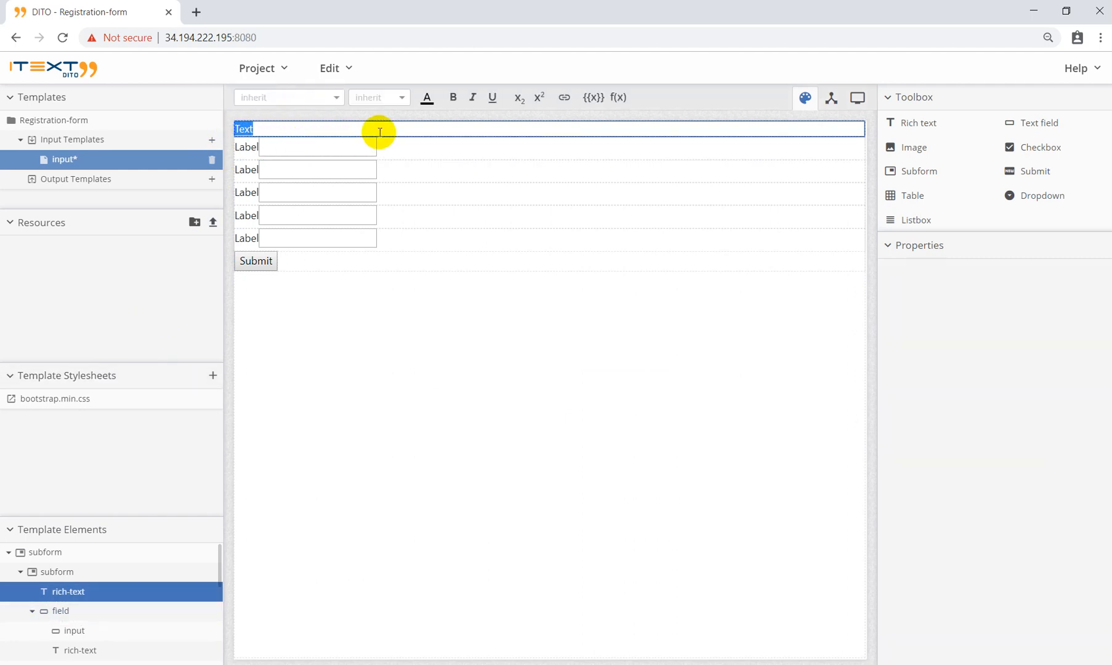
pyautogui.write('Restration')
pyautogui.click(244, 129)
pyautogui.write('gi')
pyautogui.click(326, 130)
pyautogui.write('form')
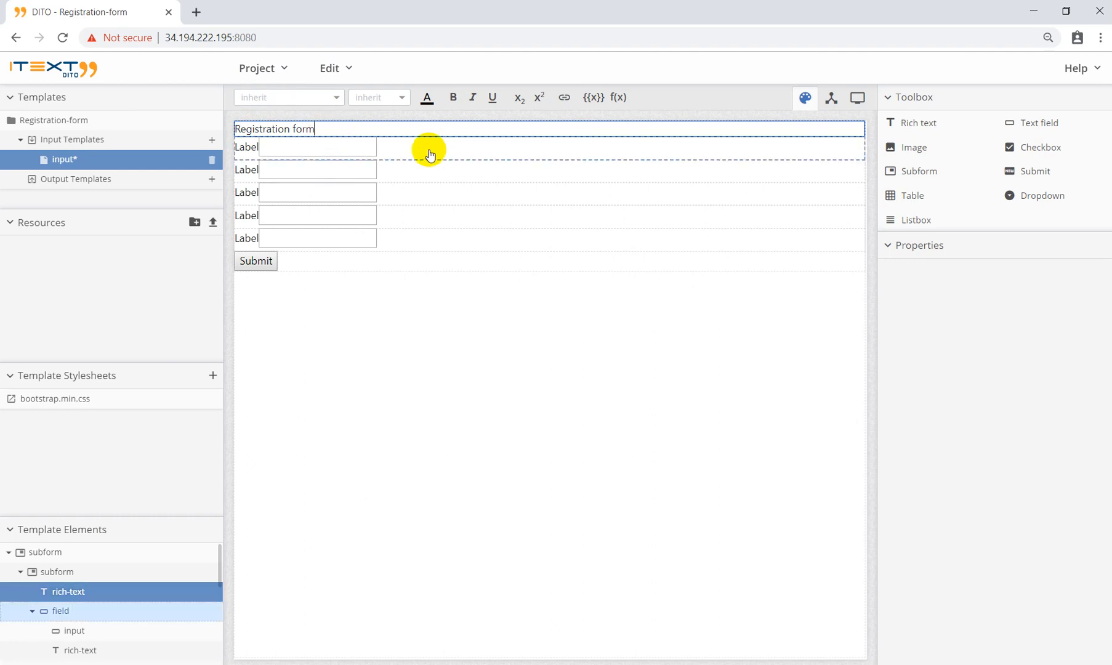
# Step: Label the first two fields 'First Name' and 'Last Name'
pyautogui.click(242, 154)
pyautogui.click(246, 148)
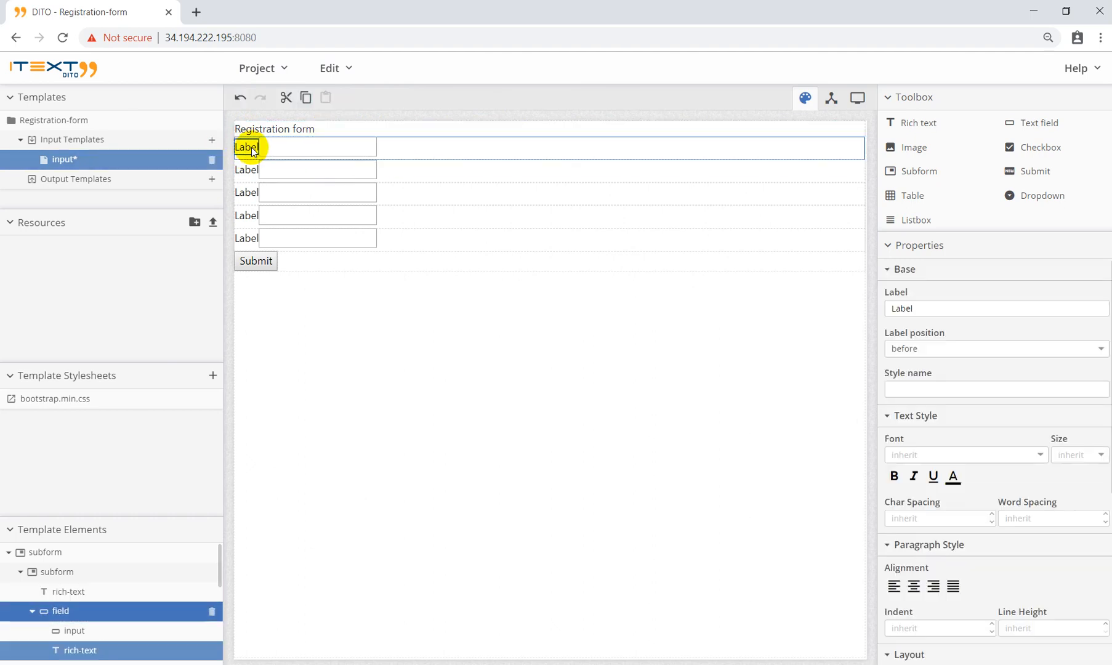
pyautogui.click(248, 146)
pyautogui.doubleClick(248, 145)
pyautogui.write('First')
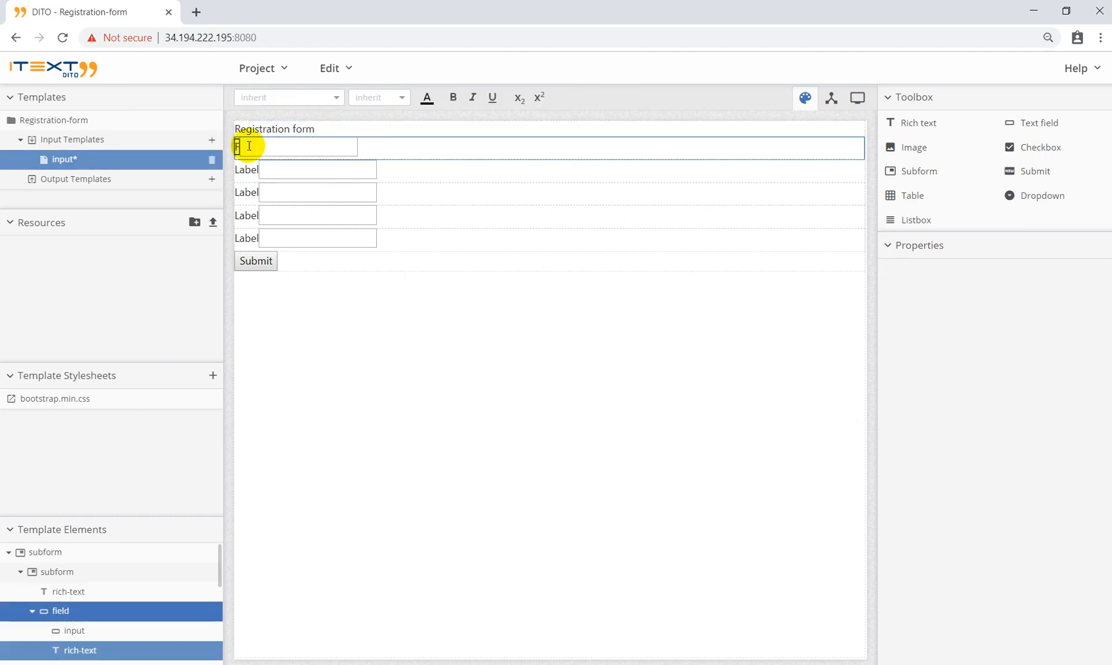
pyautogui.write(' Name')
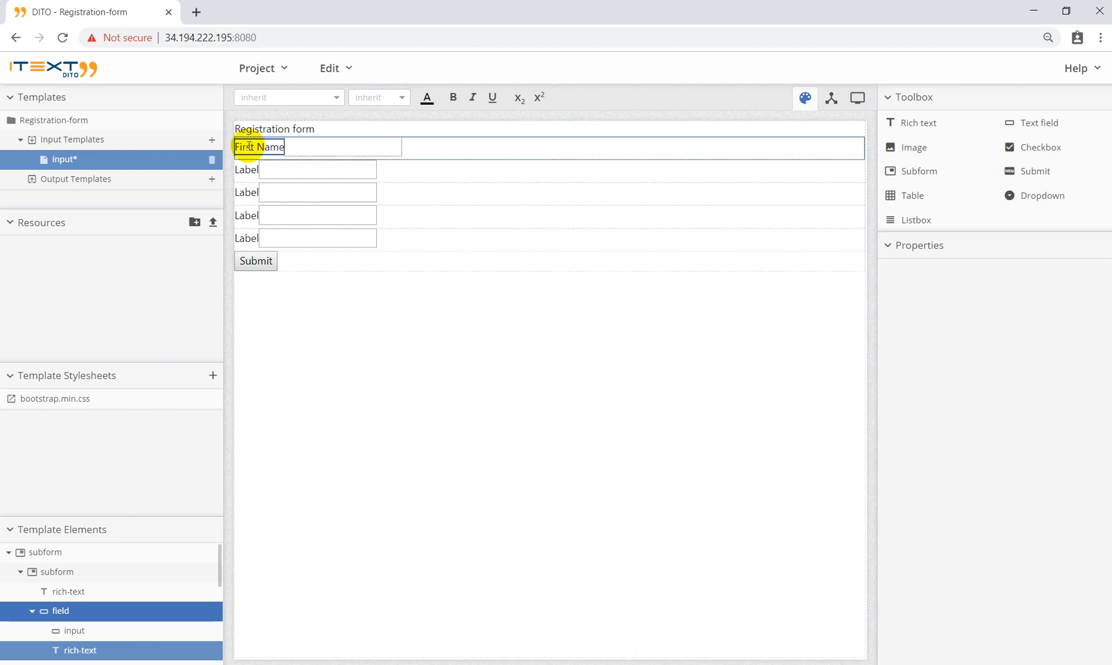
pyautogui.click(244, 174)
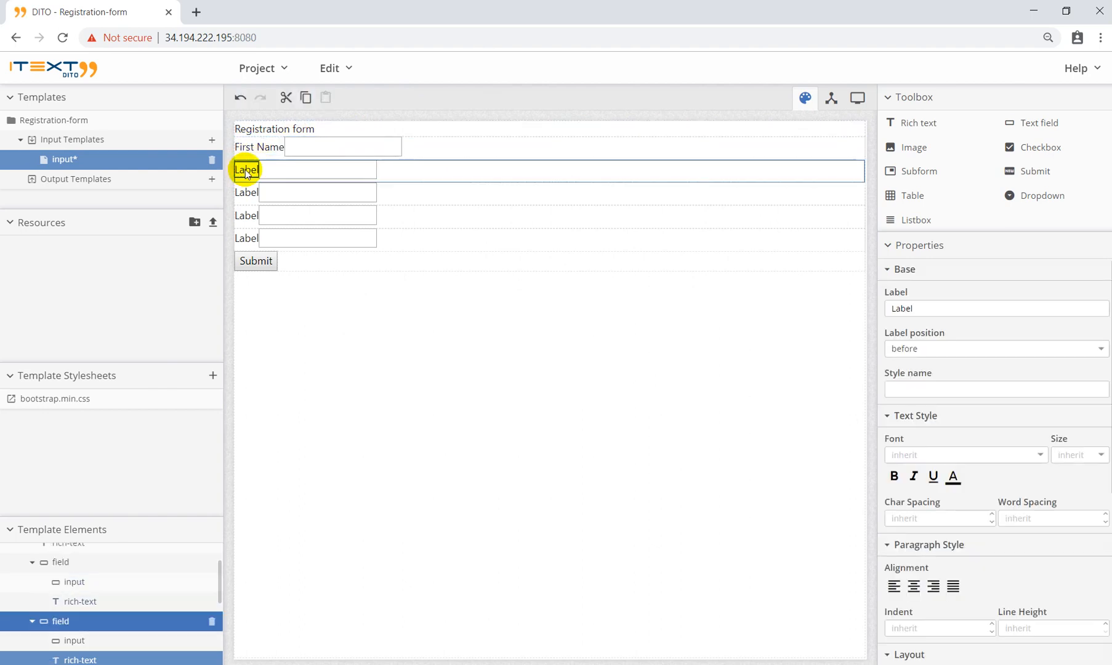
pyautogui.doubleClick(246, 170)
pyautogui.write('Last Name')
# Step: Label the remaining three fields 'Phone', 'Email' and 'Address'
pyautogui.click(247, 193)
pyautogui.doubleClick(248, 192)
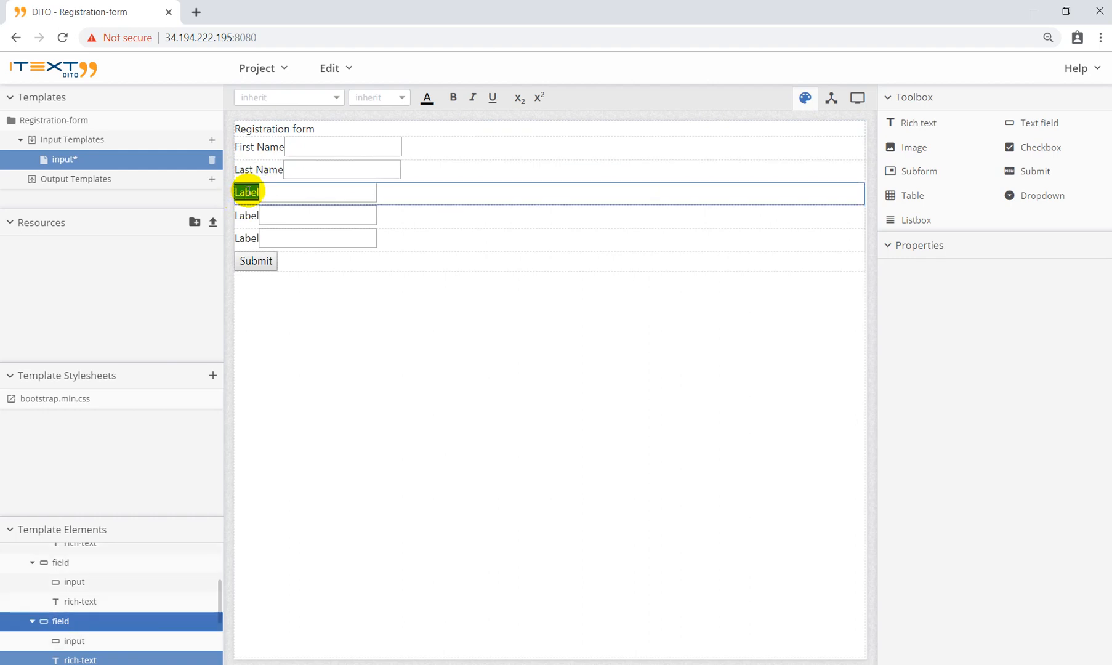
pyautogui.write('Phone')
pyautogui.click(247, 217)
pyautogui.doubleClick(247, 215)
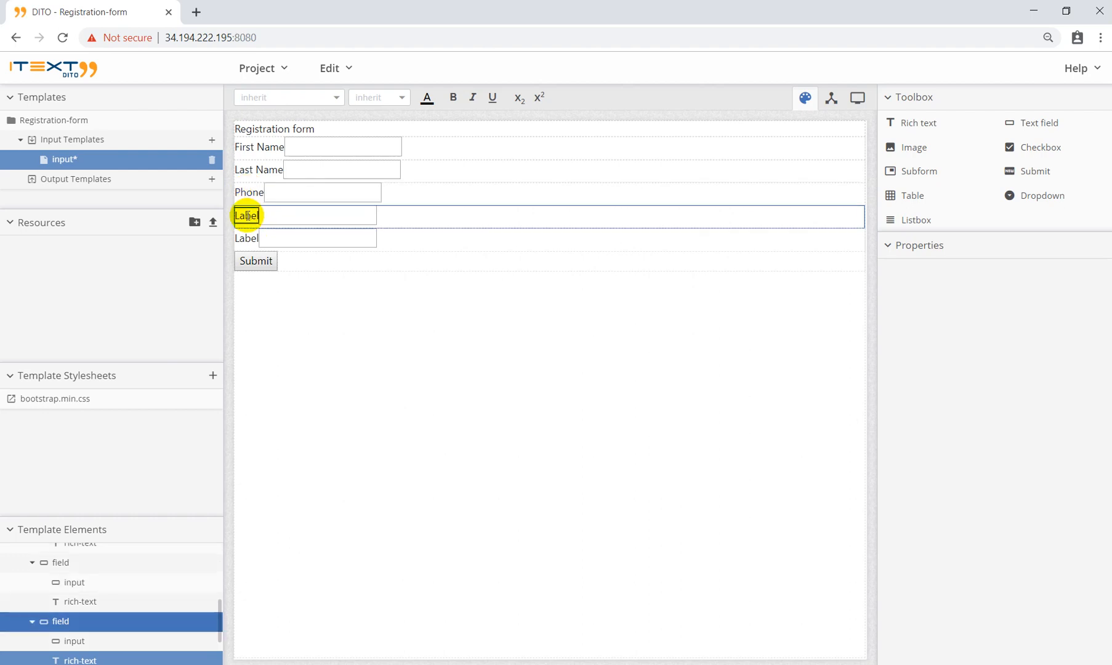
pyautogui.write('Email')
pyautogui.click(246, 238)
pyautogui.doubleClick(246, 237)
pyautogui.write('Address')
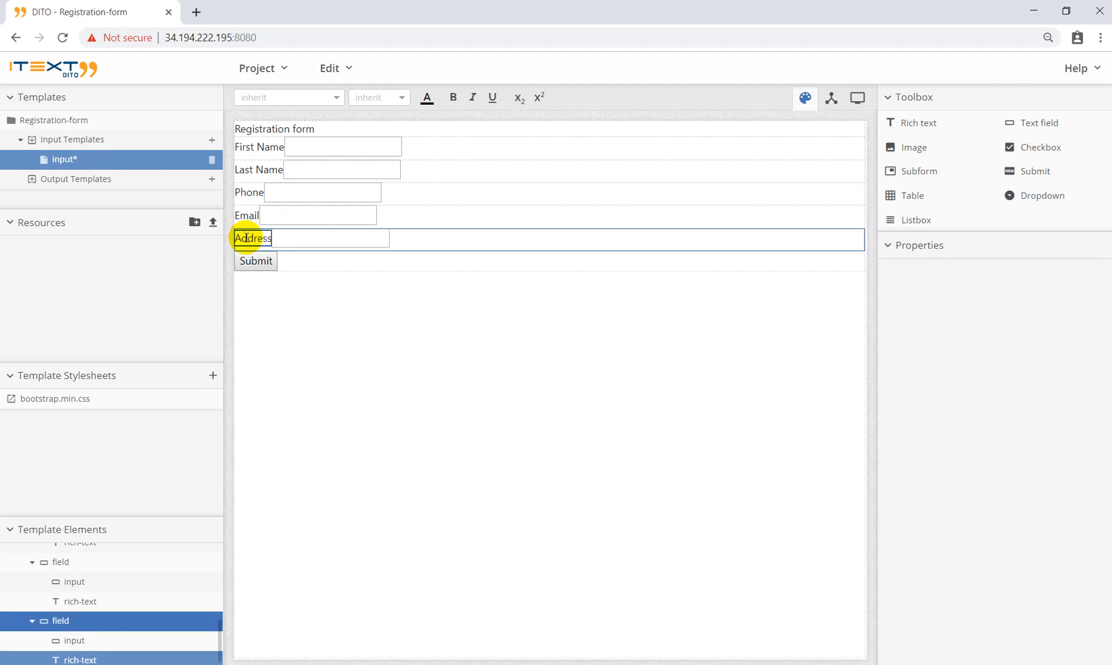
pyautogui.click(267, 130)
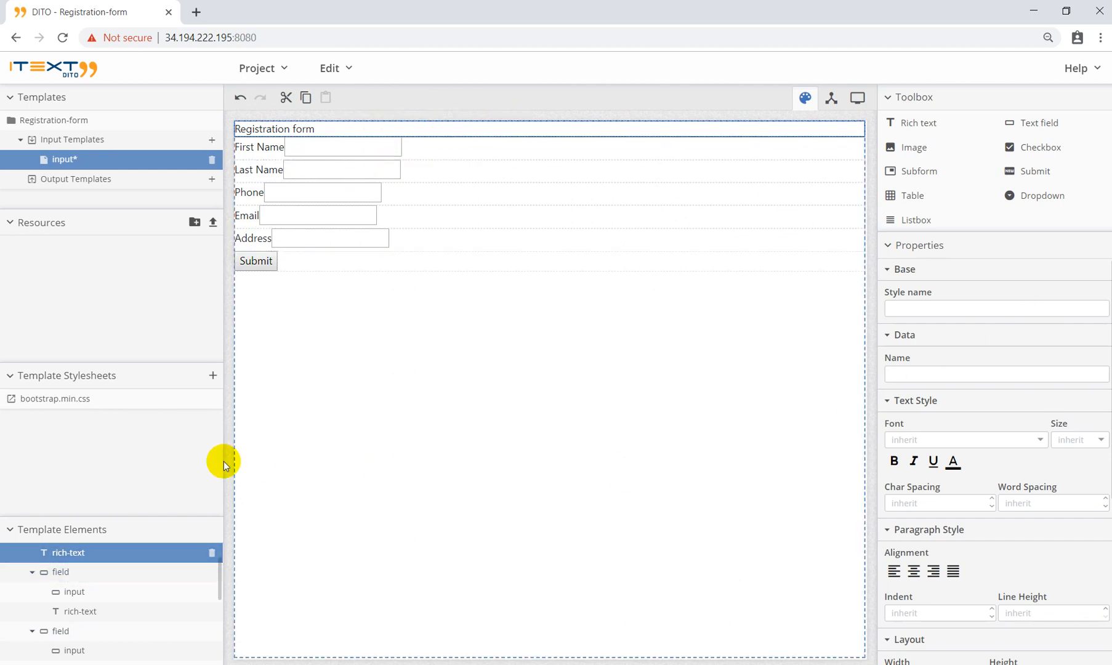
# Step: Give the inner subform the style classes 'container shadow p-3 mb-5 rounded'
pyautogui.scroll(-1, 926, 315)
pyautogui.scroll(1, 906, 321)
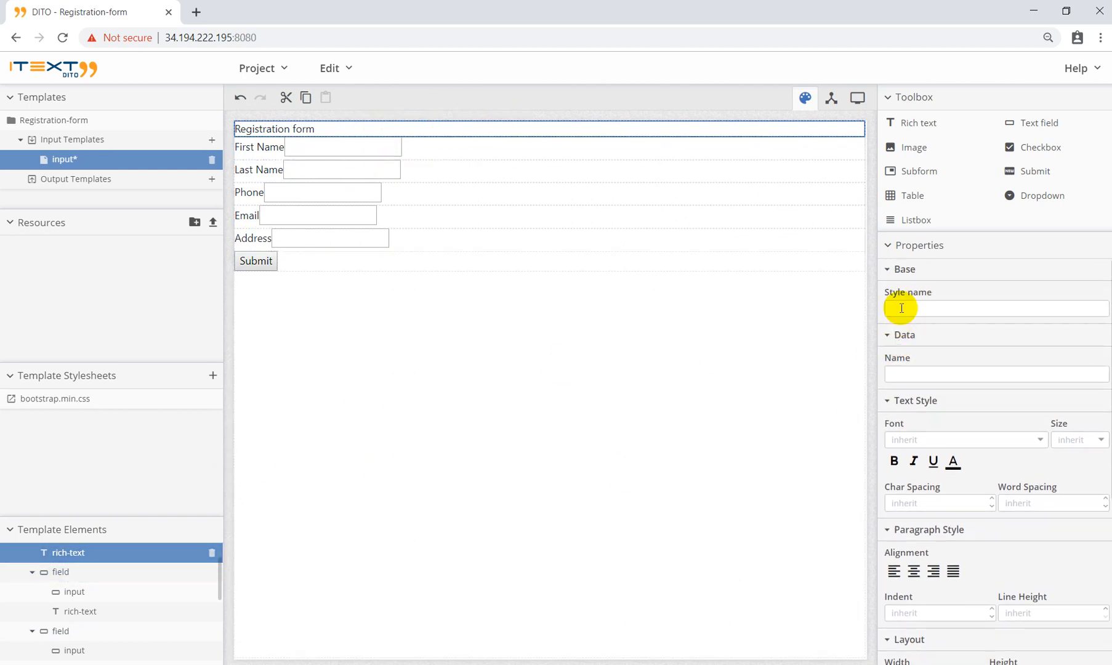
pyautogui.scroll(1, 92, 542)
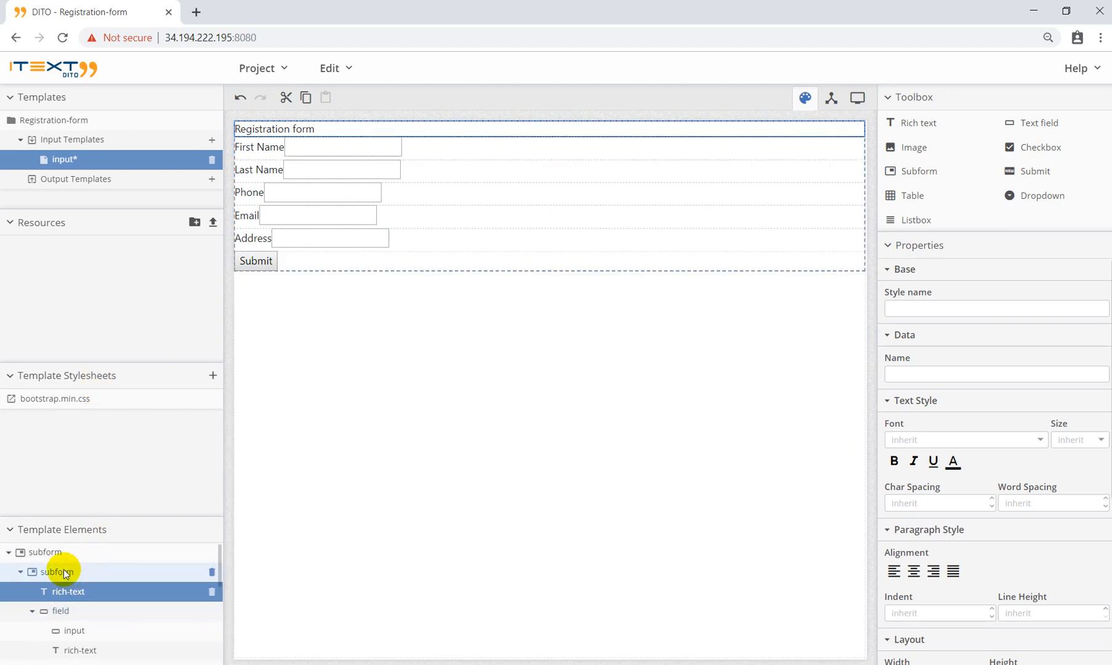
pyautogui.click(59, 570)
pyautogui.click(927, 321)
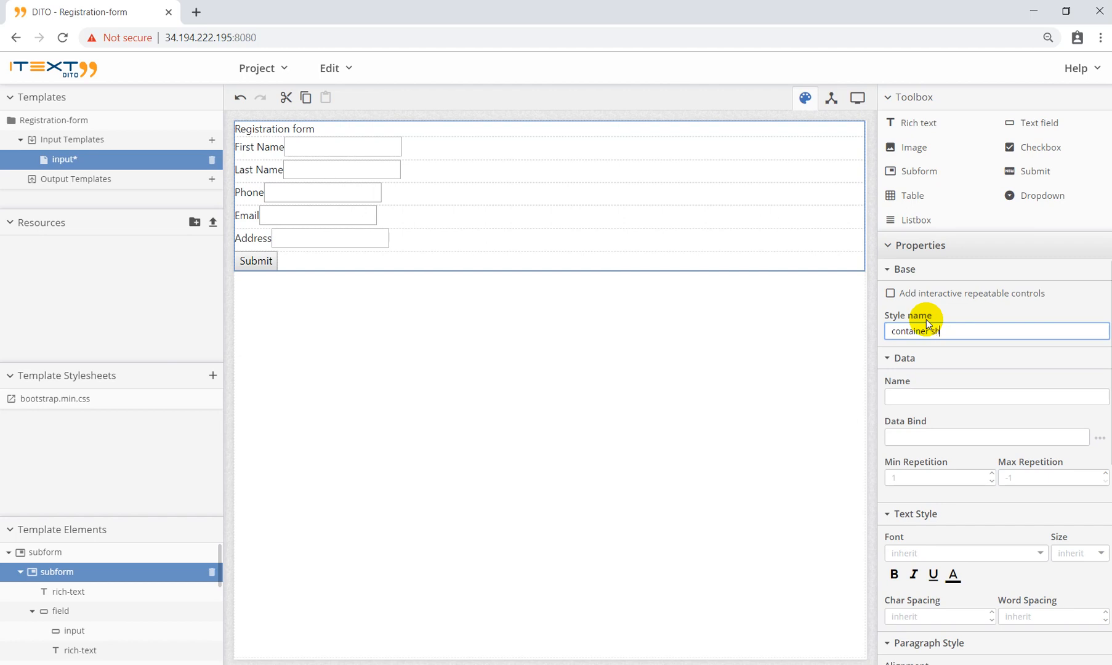
pyautogui.write('dow p-3 mb-5 rp')
pyautogui.press('BackSpace')
pyautogui.write('ounded')
pyautogui.click(417, 131)
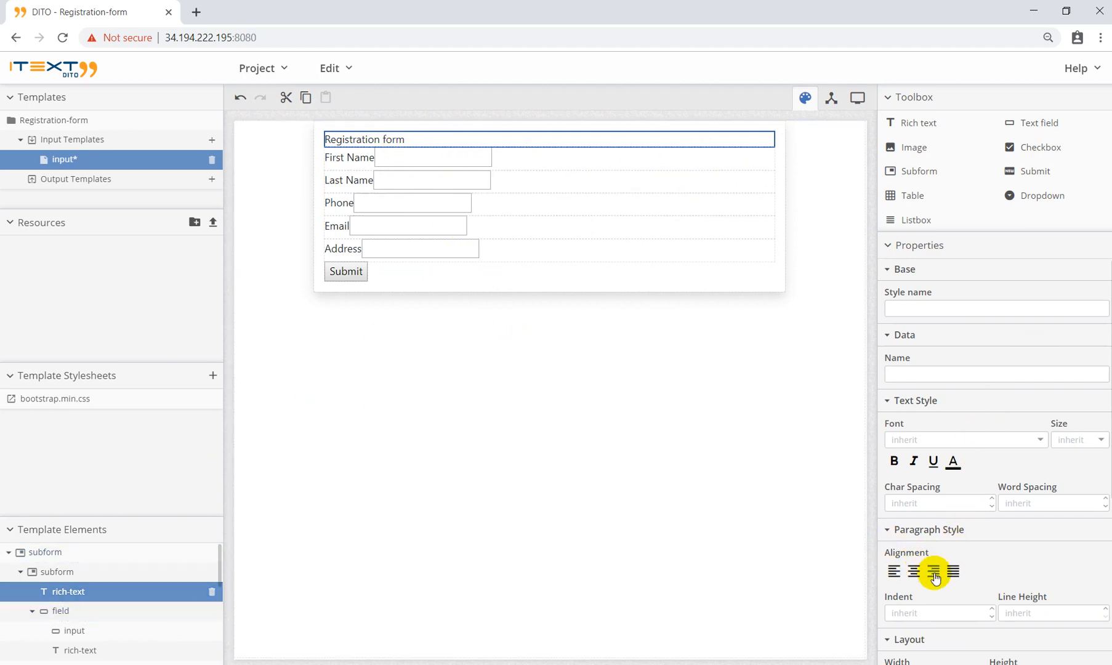
# Step: Centre the 'Registration form' heading, colour it orange and give it the h2 style
pyautogui.click(913, 571)
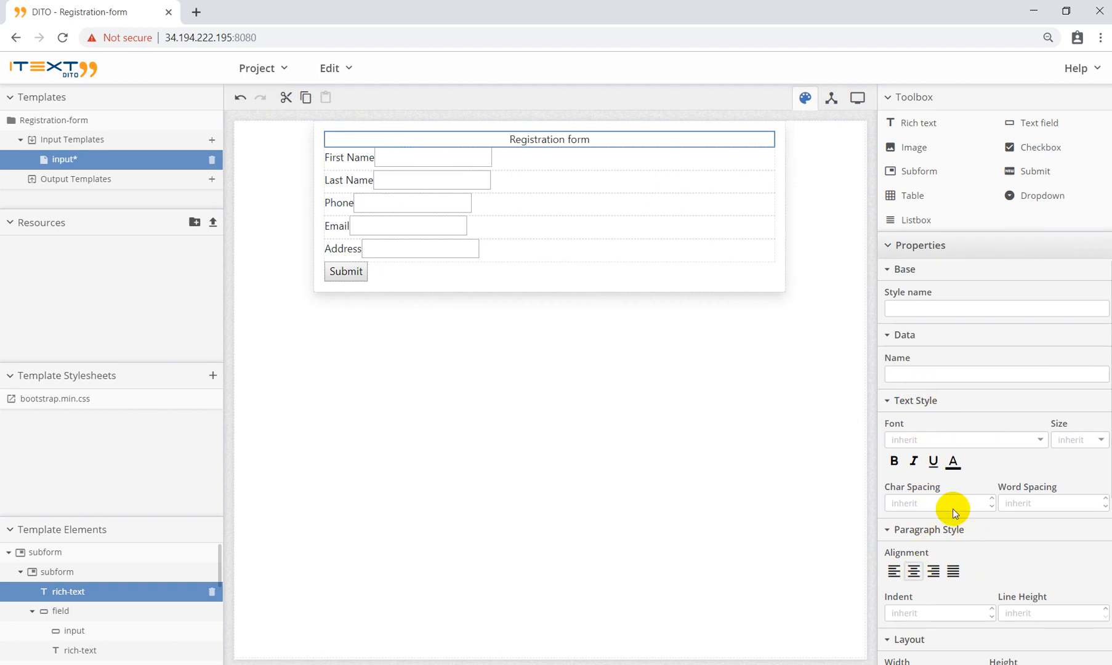
pyautogui.click(953, 463)
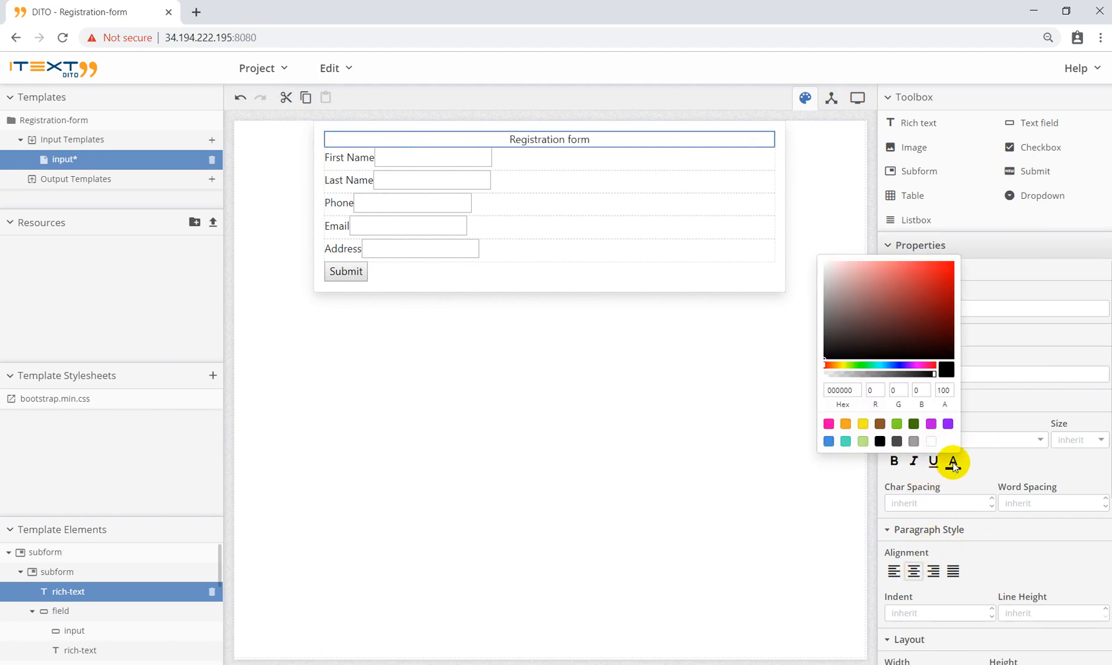
pyautogui.click(846, 424)
pyautogui.click(1032, 310)
pyautogui.click(969, 315)
pyautogui.write('h2')
pyautogui.press('Return')
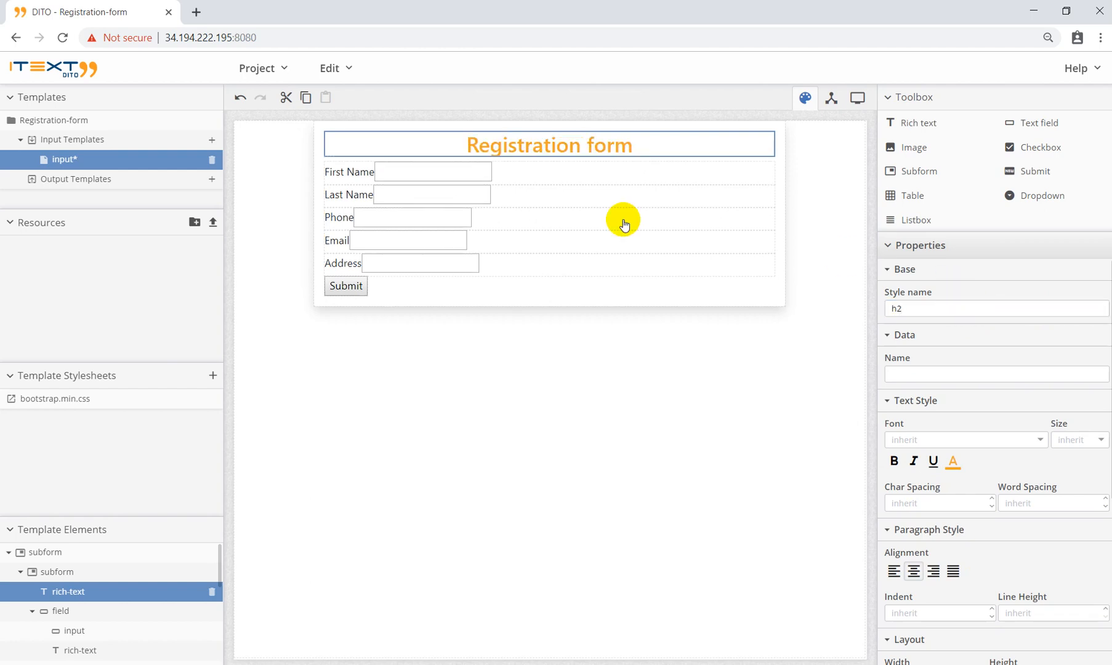
pyautogui.click(439, 174)
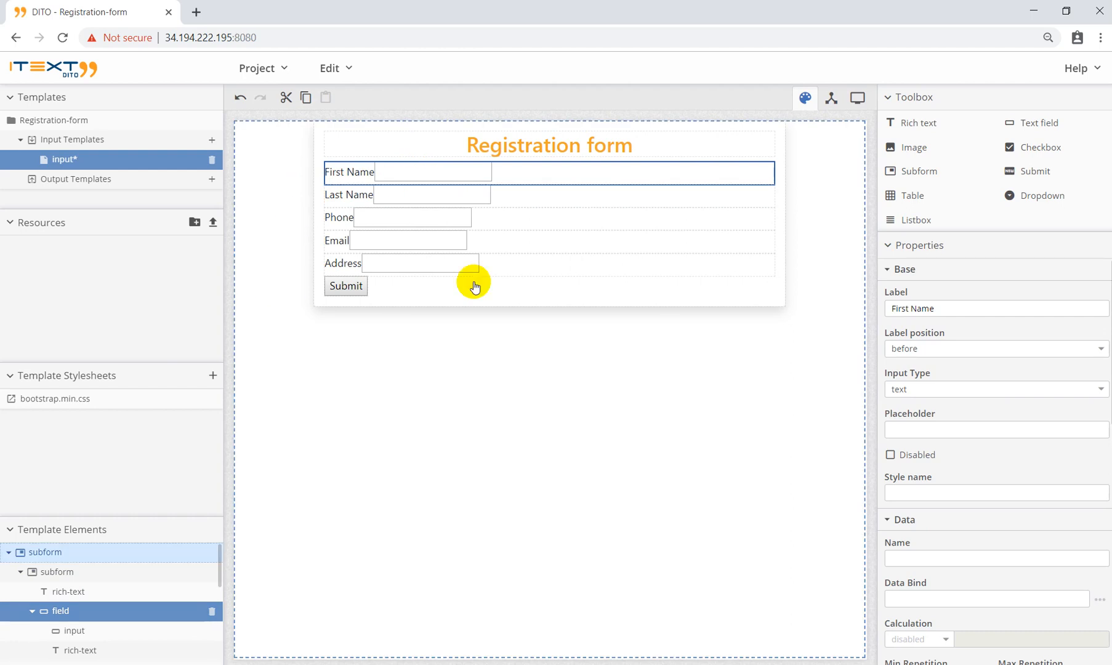
# Step: Style the First Name row 'form-group col-md-12' and its input box 'form-control'
pyautogui.click(914, 492)
pyautogui.write('form-group')
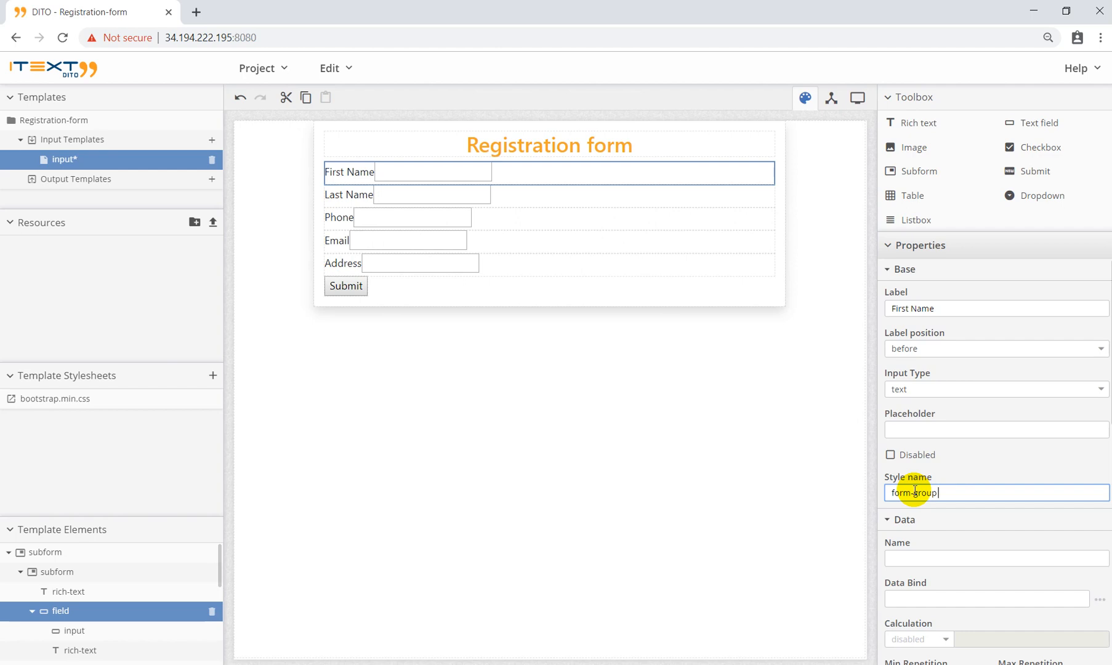
pyautogui.write(' col-md-12')
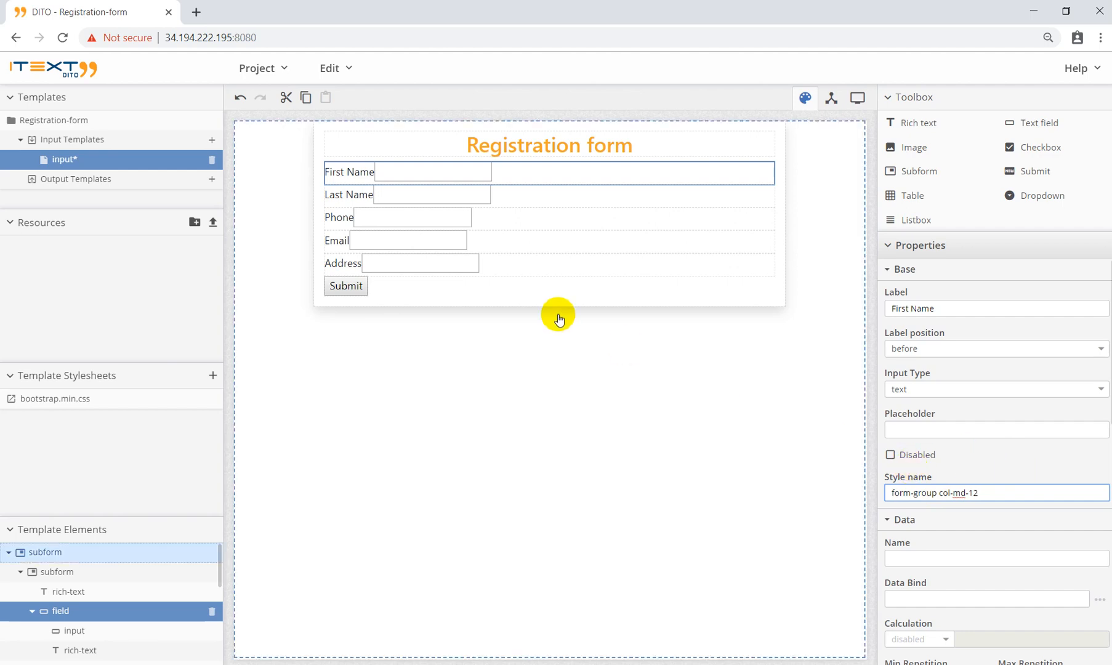
pyautogui.click(350, 170)
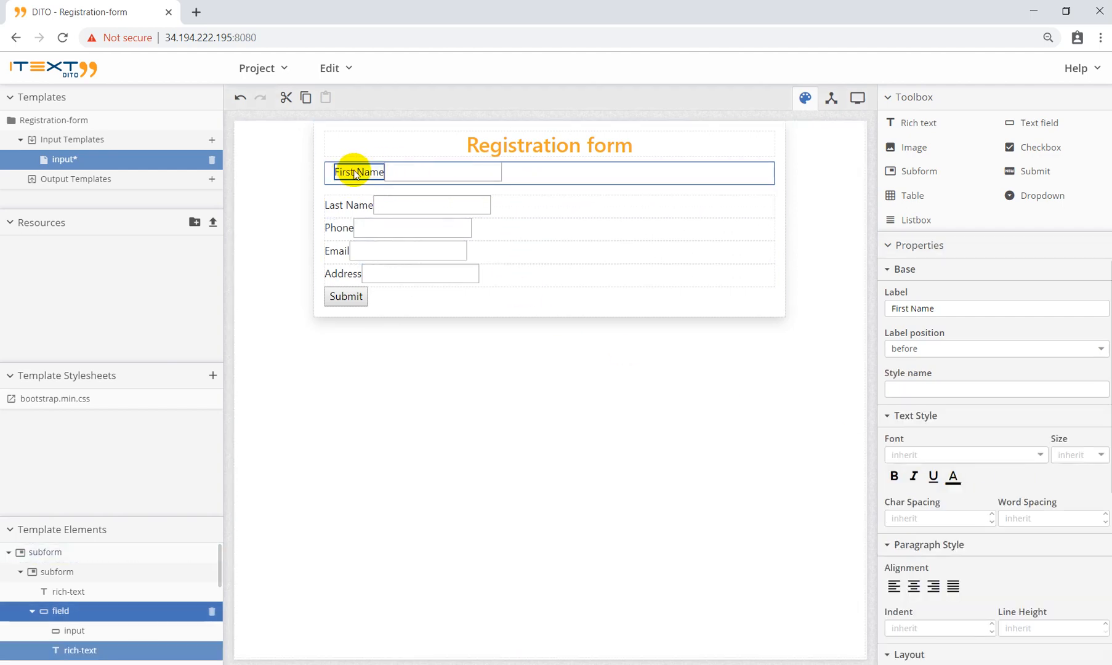
pyautogui.click(449, 170)
pyautogui.click(930, 410)
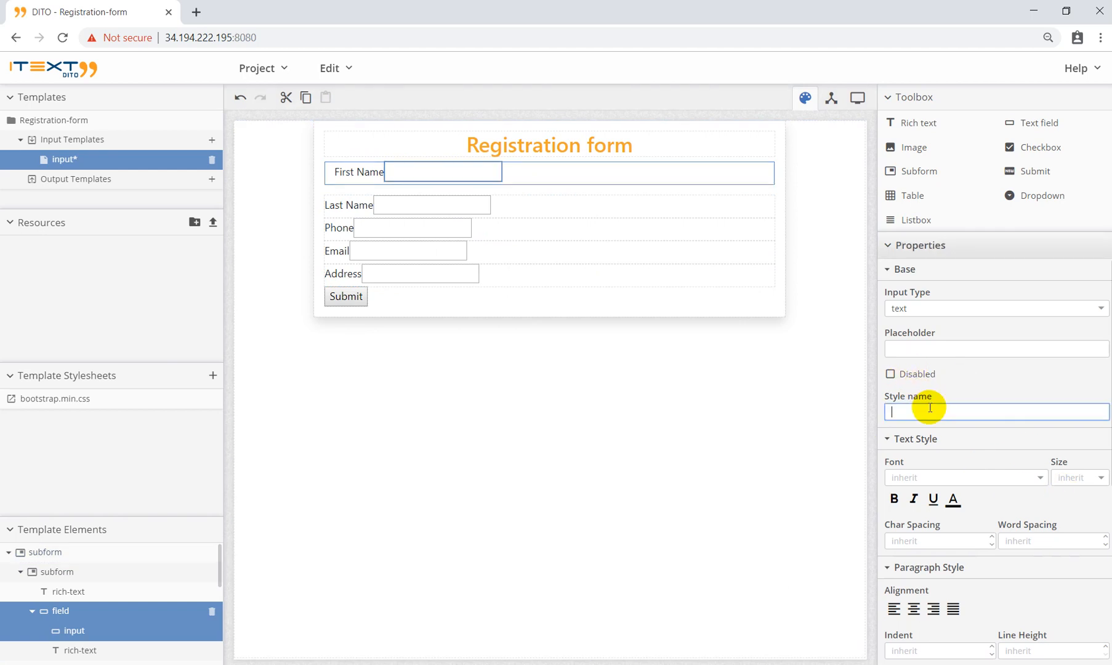
pyautogui.write('form-control')
pyautogui.click(351, 175)
# Step: Give the First Name label the col-form-label style and make it bold
pyautogui.click(351, 176)
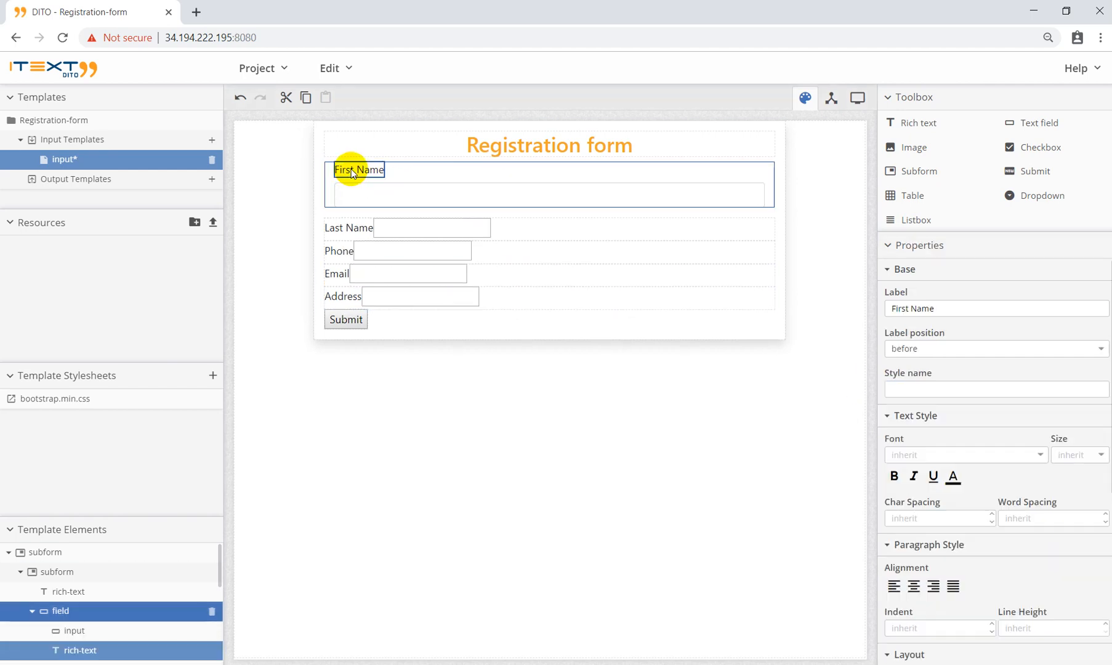
pyautogui.click(897, 392)
pyautogui.write('co')
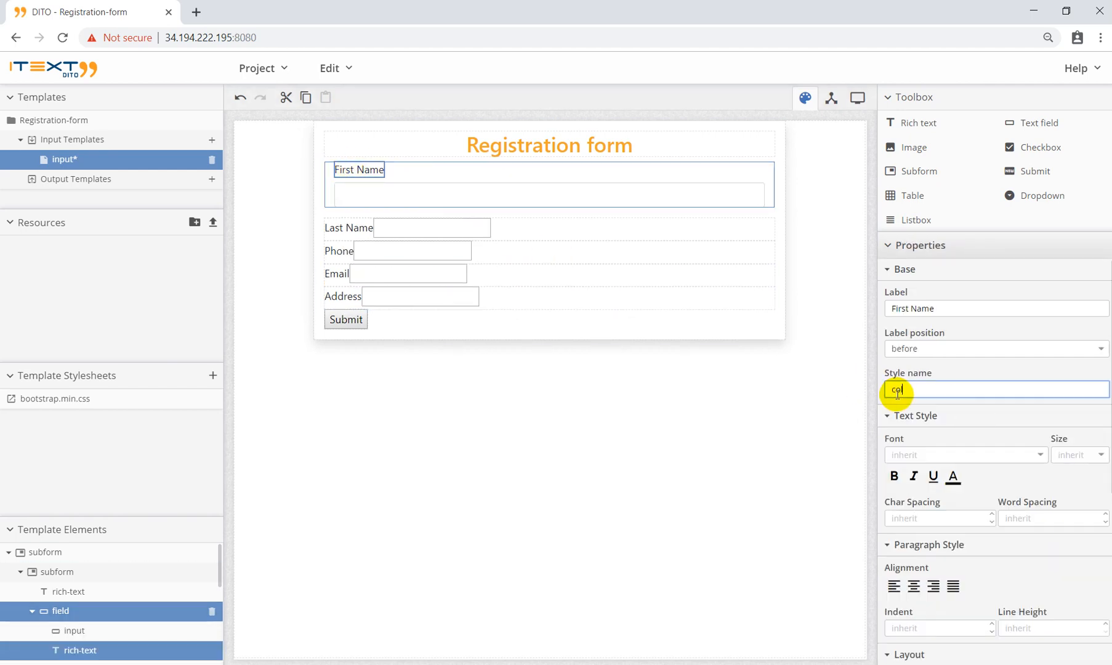
pyautogui.write('l-form0')
pyautogui.write('-k')
pyautogui.write('abel')
pyautogui.click(937, 375)
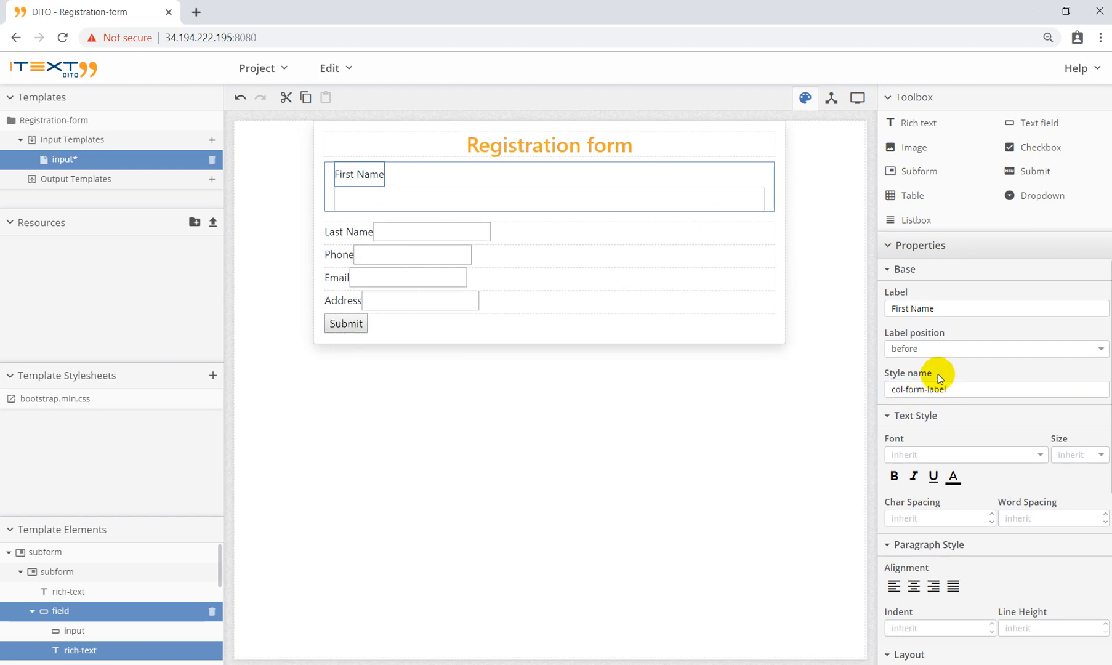
pyautogui.click(894, 476)
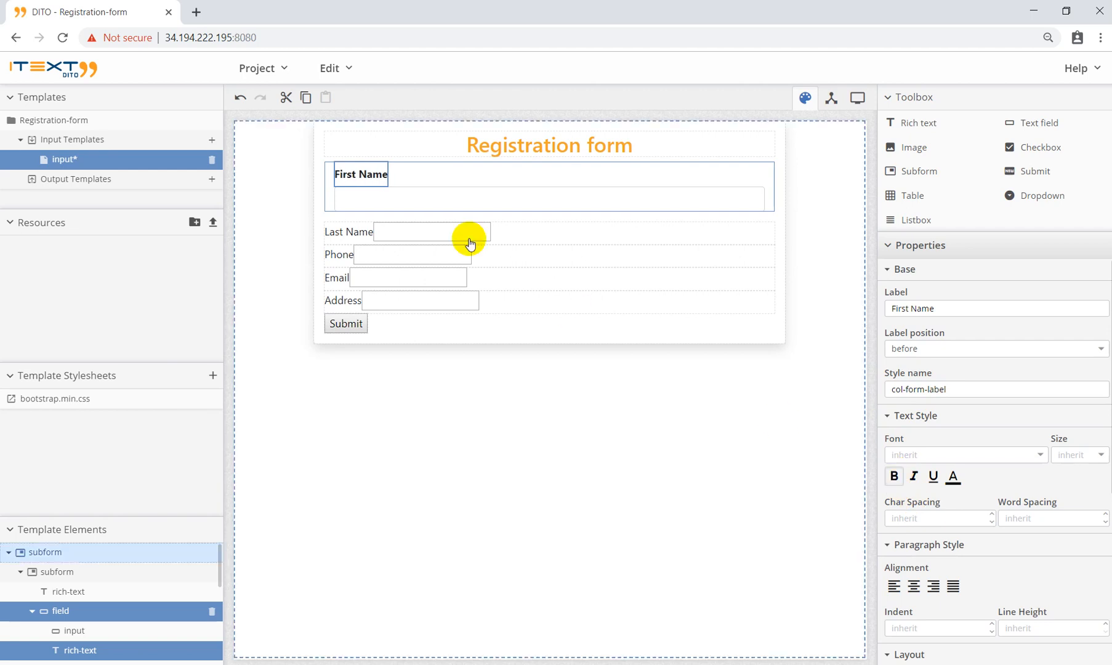
# Step: Copy the 'form-group col-md-12' row style onto the Last Name row
pyautogui.click(453, 173)
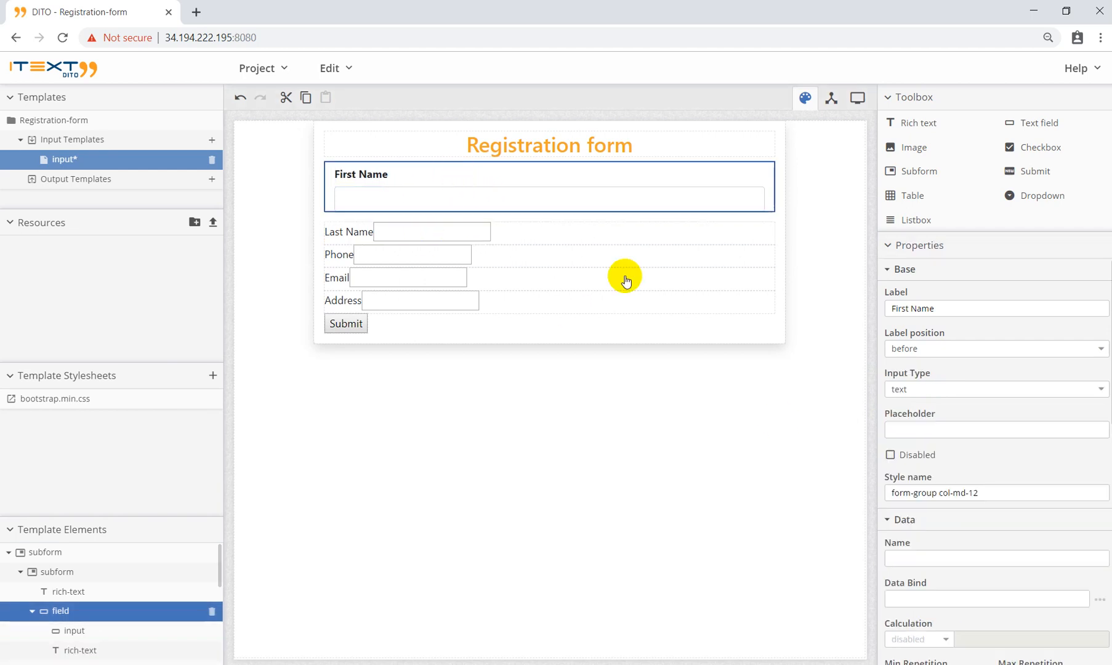
pyautogui.moveTo(992, 488); pyautogui.dragTo(819, 489)
pyautogui.hotkey('ctrl', 'c')
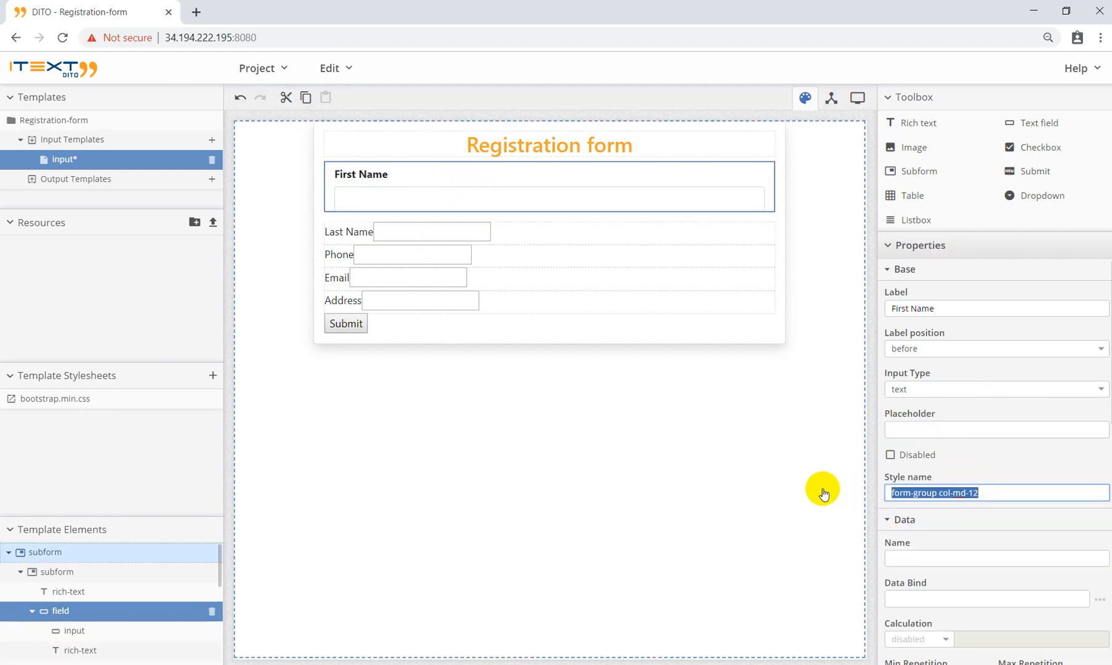
pyautogui.click(517, 232)
pyautogui.click(961, 492)
pyautogui.hotkey('ctrl', 'v')
# Step: Paste the 'form-group col-md-12' row style onto the Phone, Email and Address rows
pyautogui.click(762, 353)
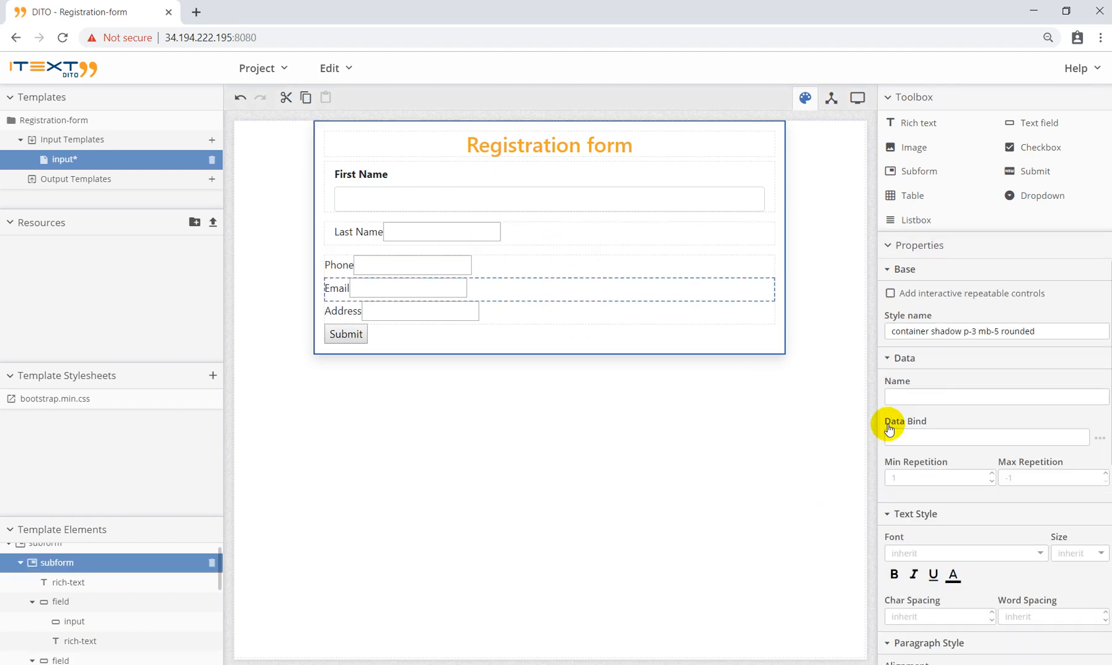
pyautogui.click(566, 262)
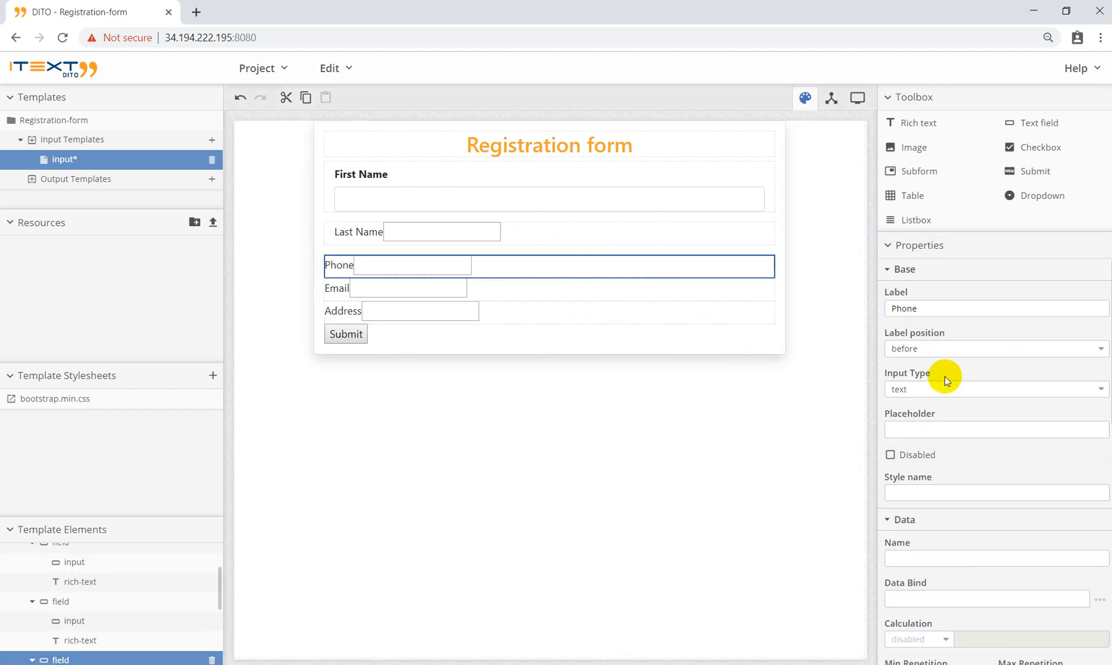
pyautogui.click(918, 489)
pyautogui.hotkey('ctrl', 'v')
pyautogui.click(525, 298)
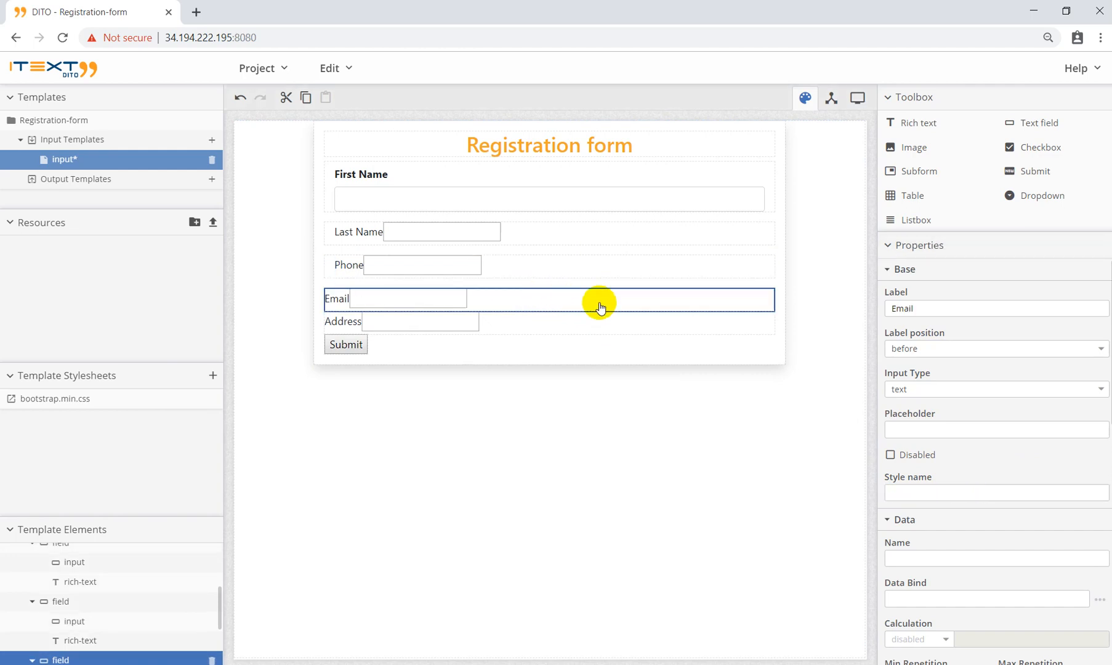
pyautogui.click(900, 490)
pyautogui.hotkey('ctrl', 'v')
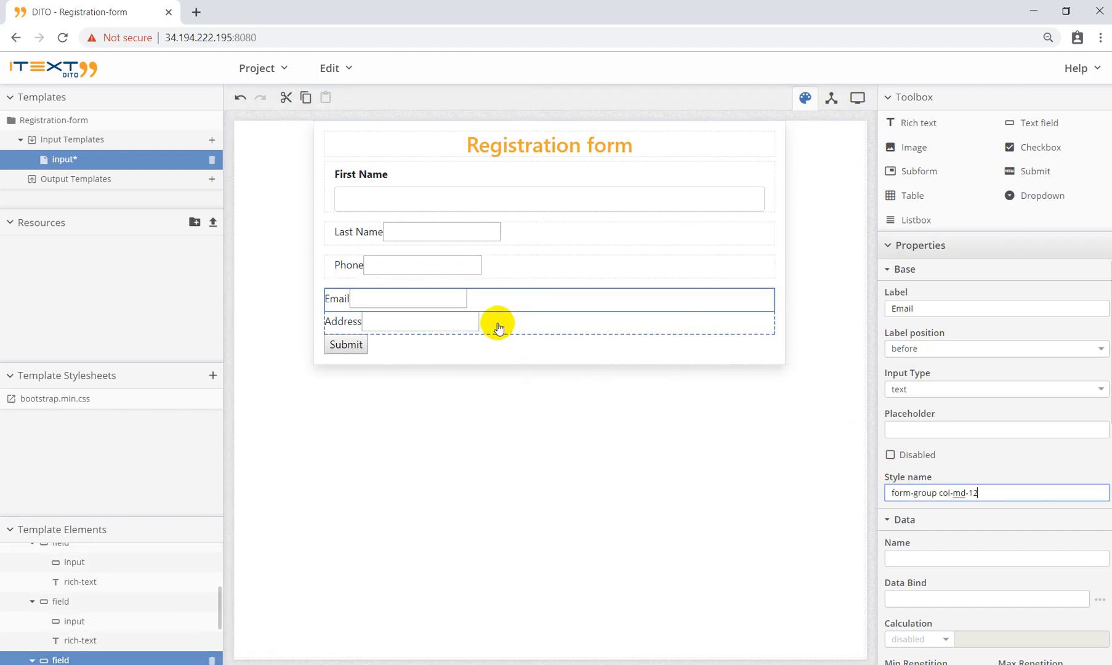
pyautogui.click(496, 322)
pyautogui.click(907, 491)
pyautogui.hotkey('ctrl', 'v')
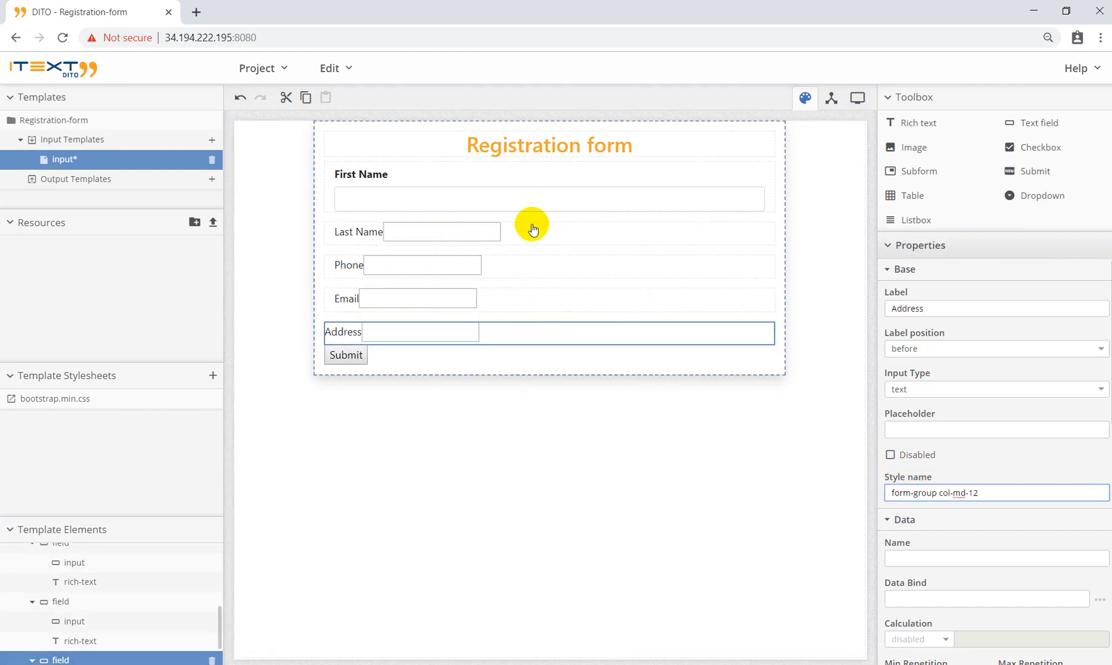
# Step: Copy First Name's 'form-control' input style onto the Last Name and Phone inputs
pyautogui.click(422, 234)
pyautogui.click(429, 235)
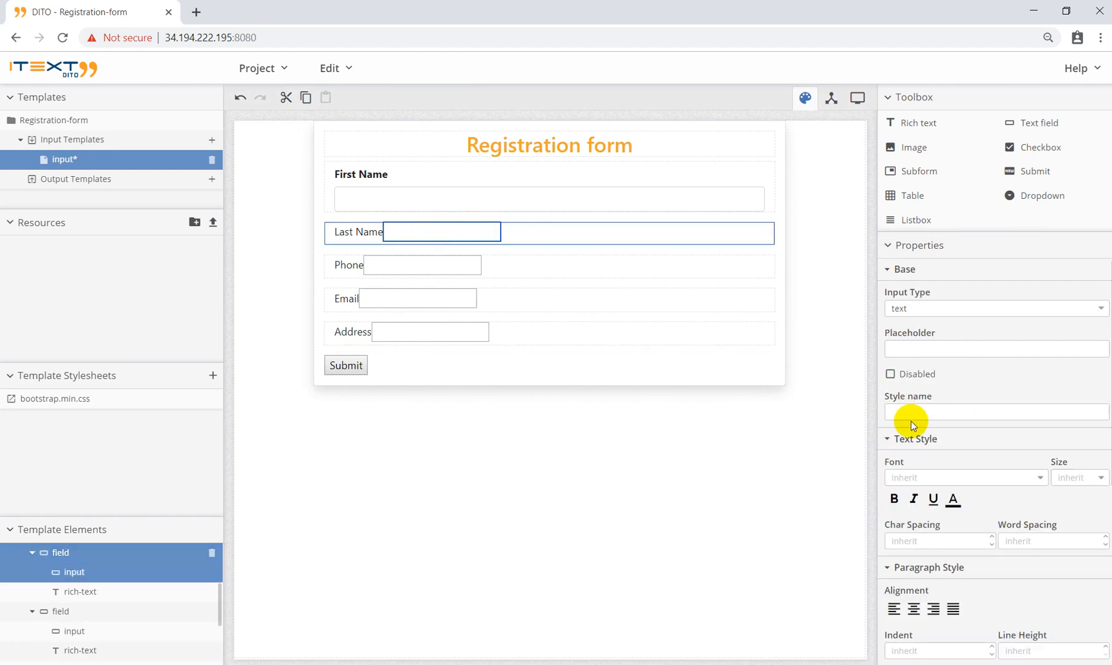
pyautogui.click(474, 200)
pyautogui.click(474, 201)
pyautogui.tripleClick(956, 412)
pyautogui.hotkey('ctrl', 'c')
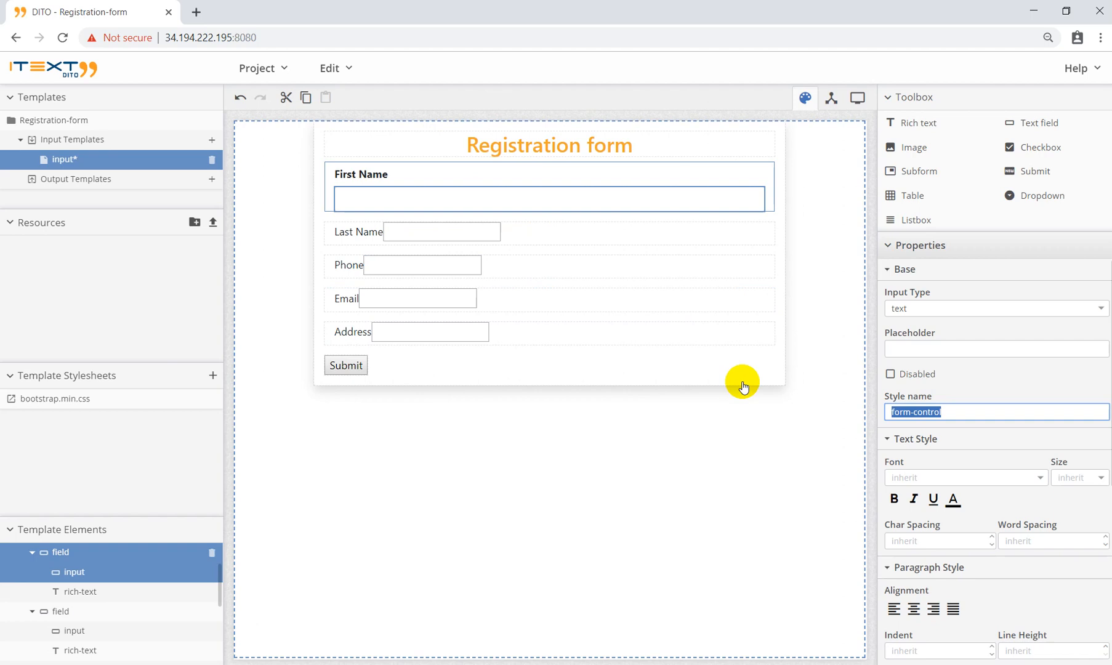
pyautogui.click(92, 631)
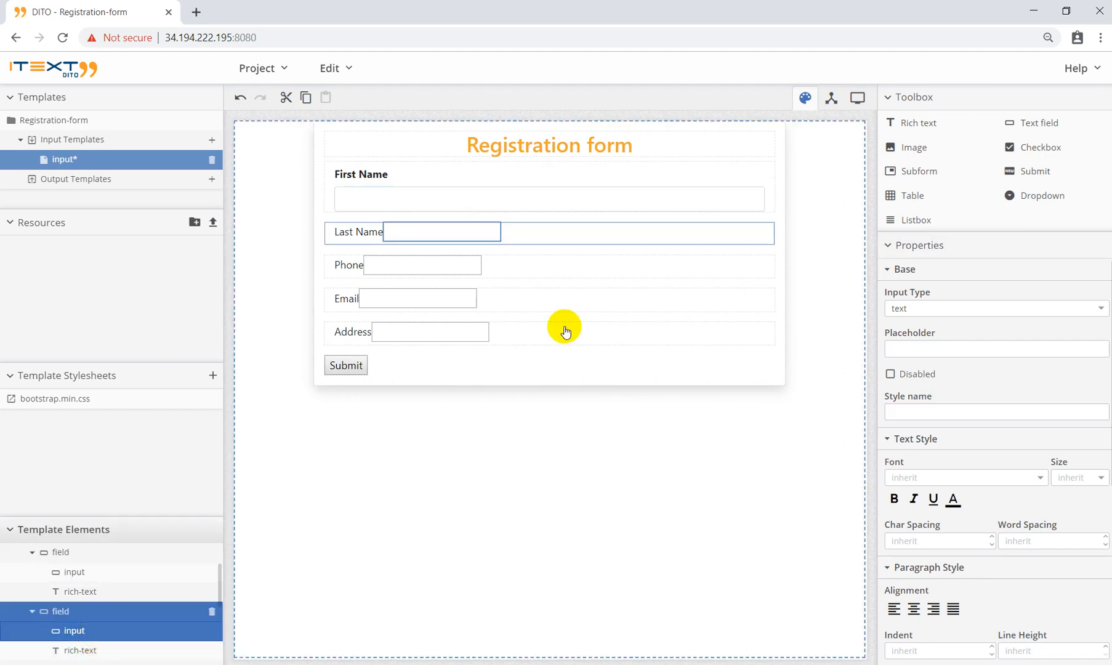
pyautogui.click(958, 412)
pyautogui.hotkey('ctrl', 'v')
pyautogui.scroll(-1, 98, 617)
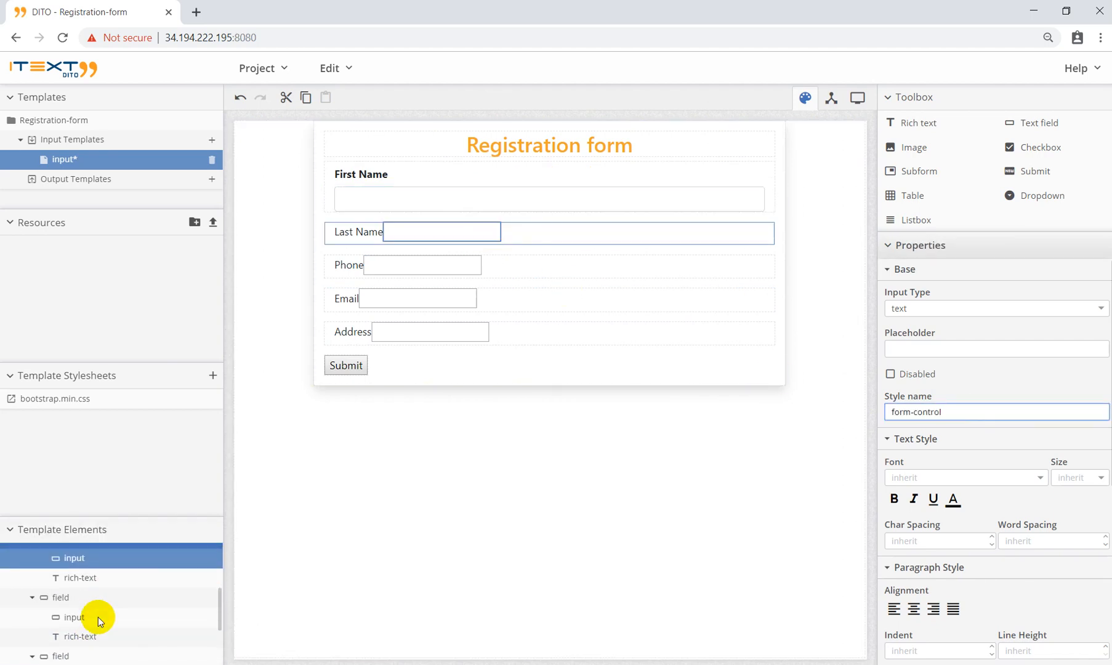
pyautogui.click(152, 606)
pyautogui.click(886, 413)
pyautogui.hotkey('ctrl', 'v')
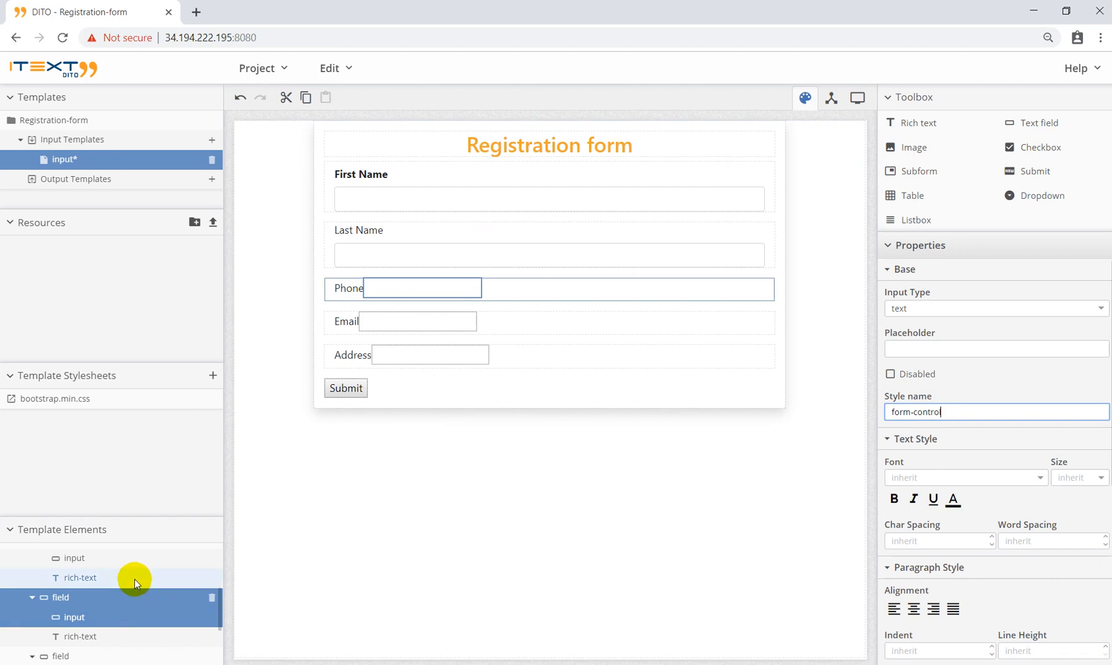
# Step: Apply 'form-control' to the Email and Address input boxes
pyautogui.scroll(-1, 126, 591)
pyautogui.click(119, 602)
pyautogui.click(958, 410)
pyautogui.hotkey('ctrl', 'v')
pyautogui.scroll(-1, 154, 597)
pyautogui.click(109, 601)
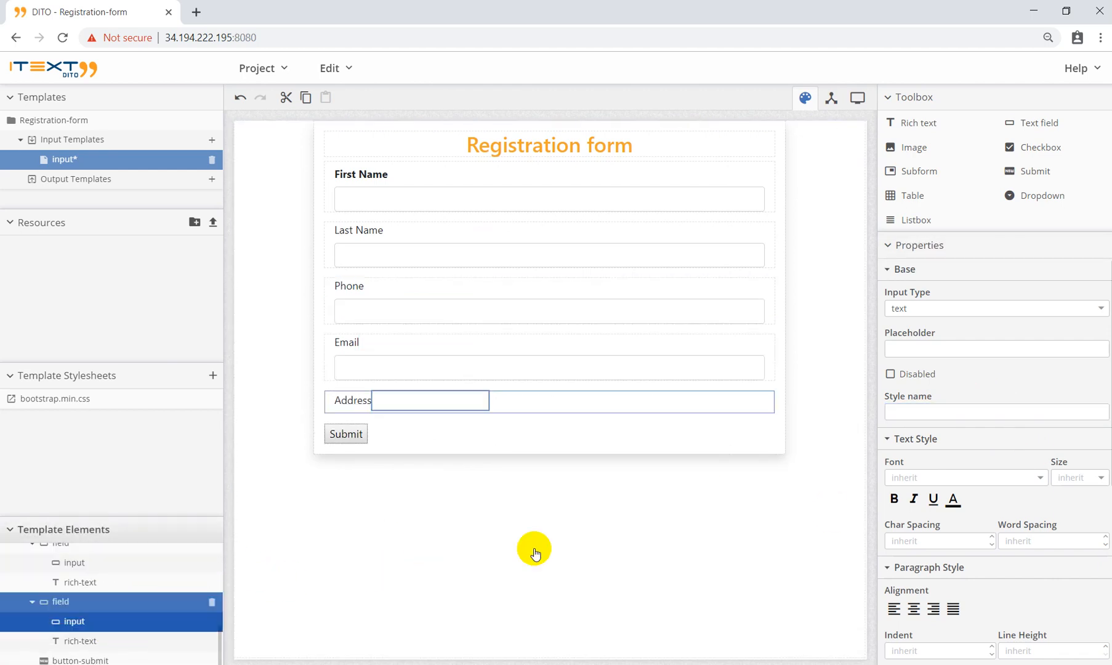
pyautogui.click(893, 411)
pyautogui.hotkey('ctrl', 'v')
pyautogui.click(454, 302)
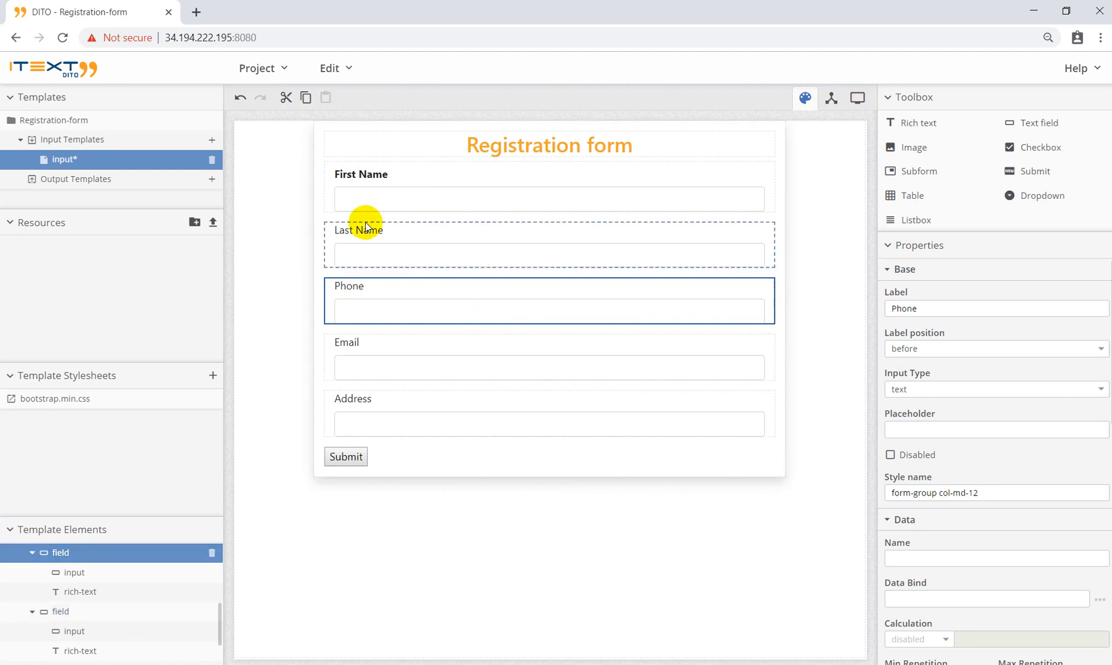
# Step: Copy col-form-label onto the Last Name and Phone labels and make both bold
pyautogui.click(366, 179)
pyautogui.click(369, 176)
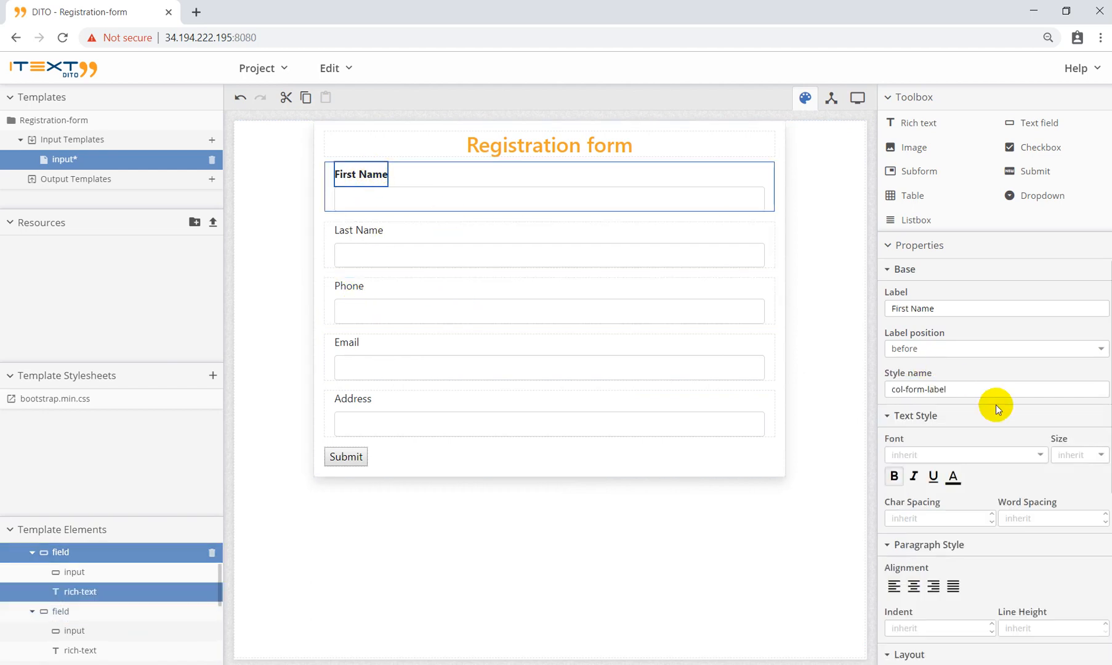
pyautogui.tripleClick(972, 389)
pyautogui.hotkey('ctrl', 'c')
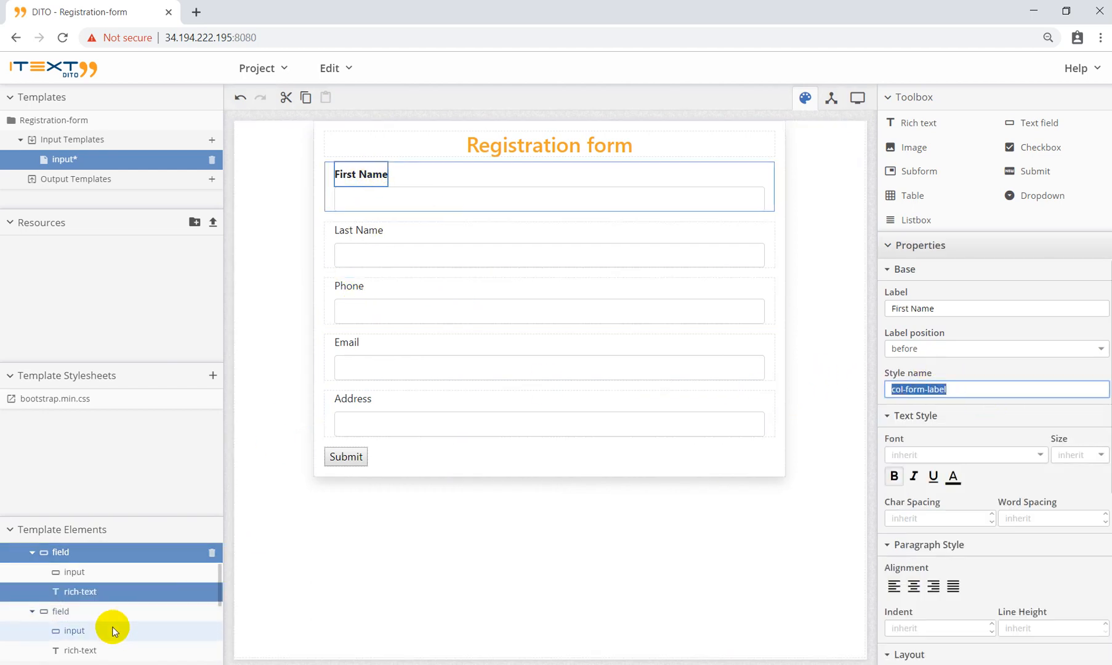
pyautogui.click(110, 647)
pyautogui.click(923, 389)
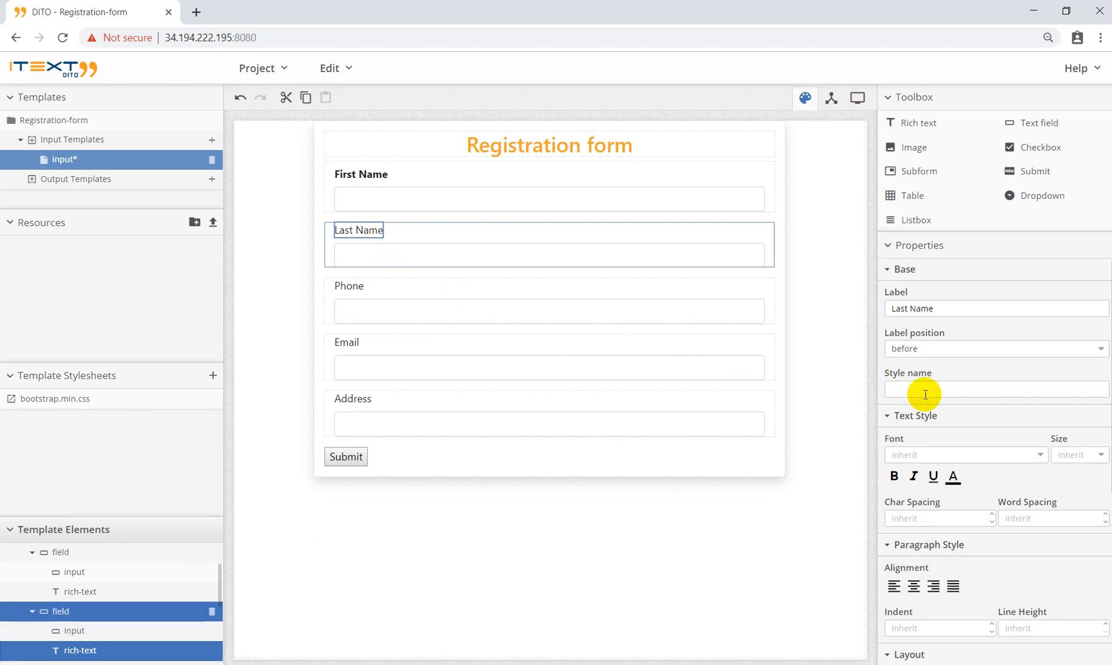
pyautogui.hotkey('ctrl', 'v')
pyautogui.click(894, 476)
pyautogui.scroll(-2, 32, 598)
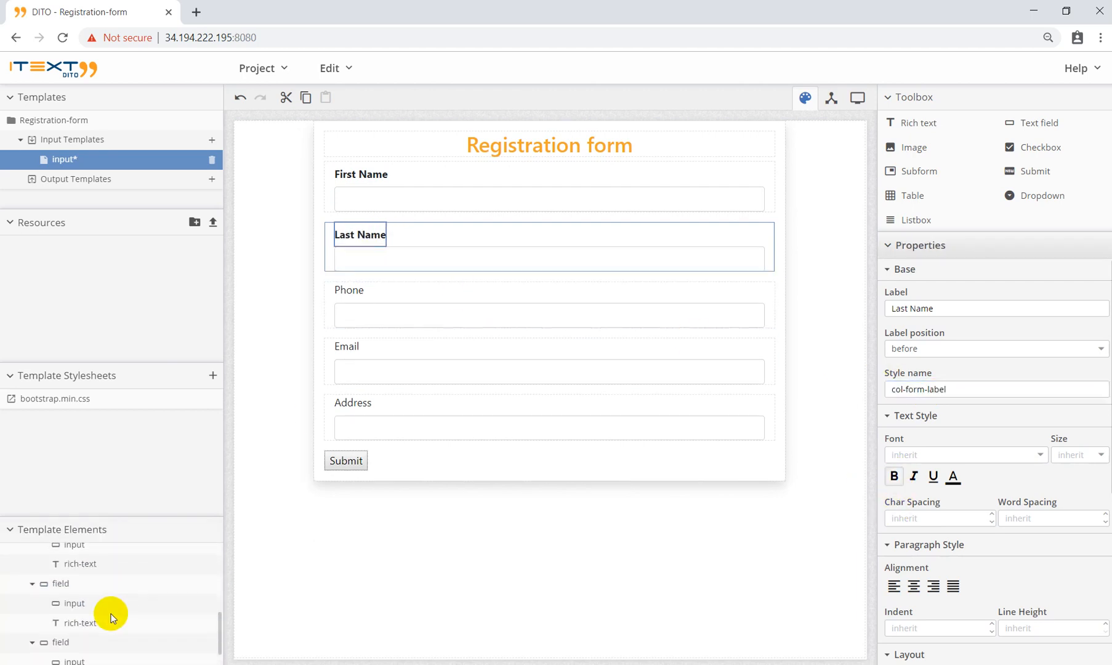
pyautogui.click(87, 564)
pyautogui.click(923, 388)
pyautogui.hotkey('ctrl', 'v')
pyautogui.click(894, 476)
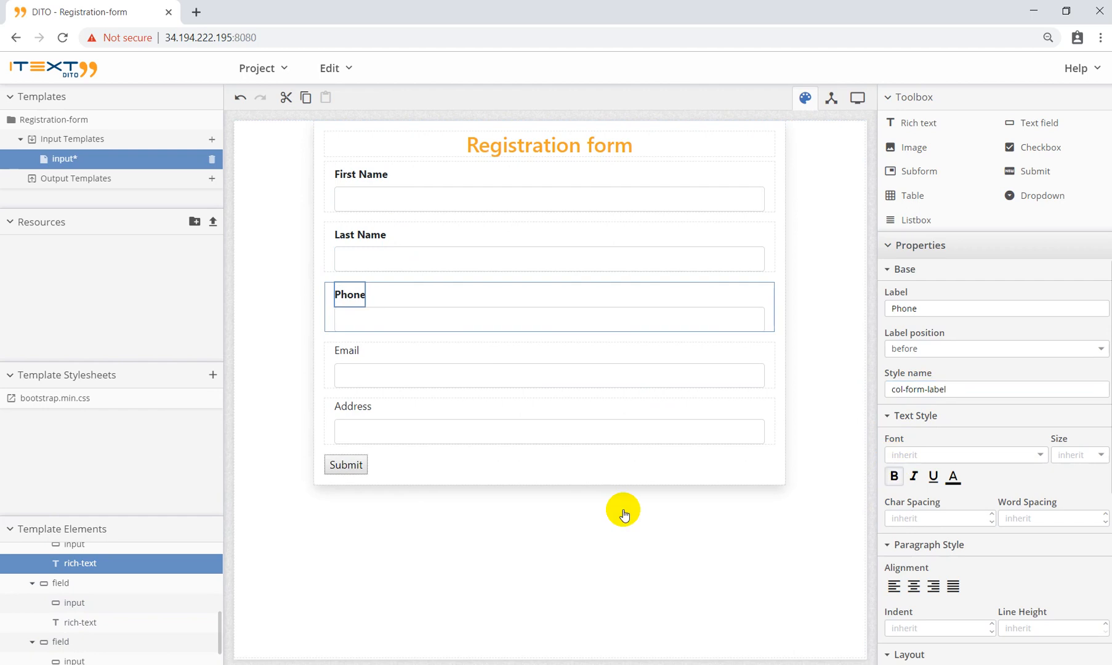
# Step: Give the Email and Address labels col-form-label and bold formatting
pyautogui.click(74, 623)
pyautogui.click(927, 389)
pyautogui.hotkey('ctrl', 'v')
pyautogui.click(893, 475)
pyautogui.scroll(-1, 154, 618)
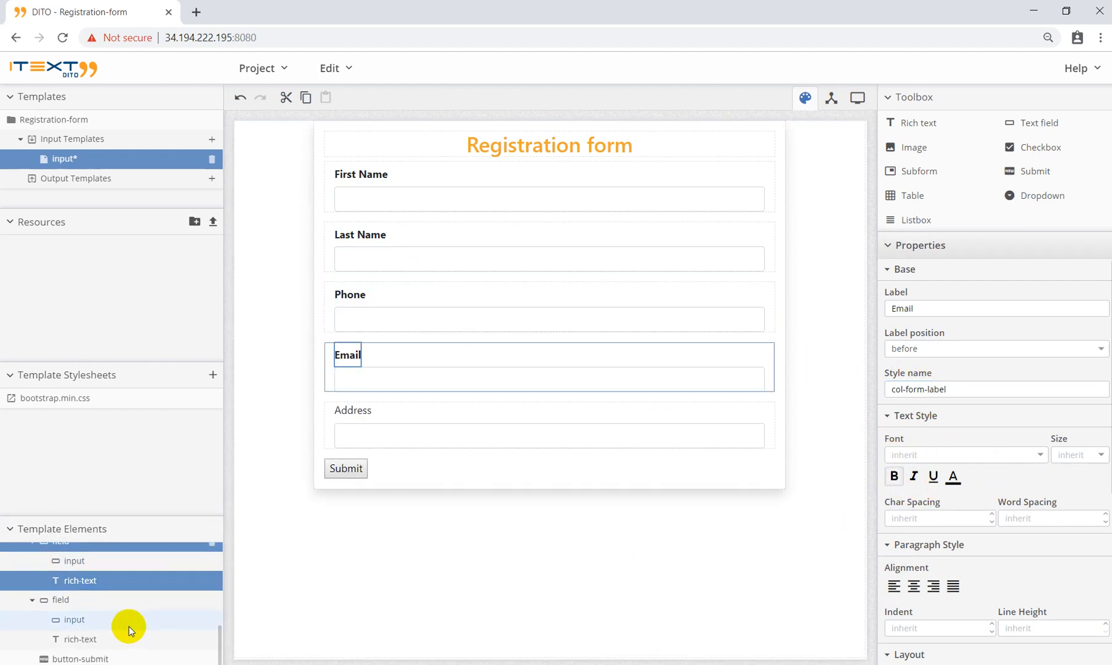
pyautogui.click(130, 639)
pyautogui.click(950, 388)
pyautogui.hotkey('ctrl', 'v')
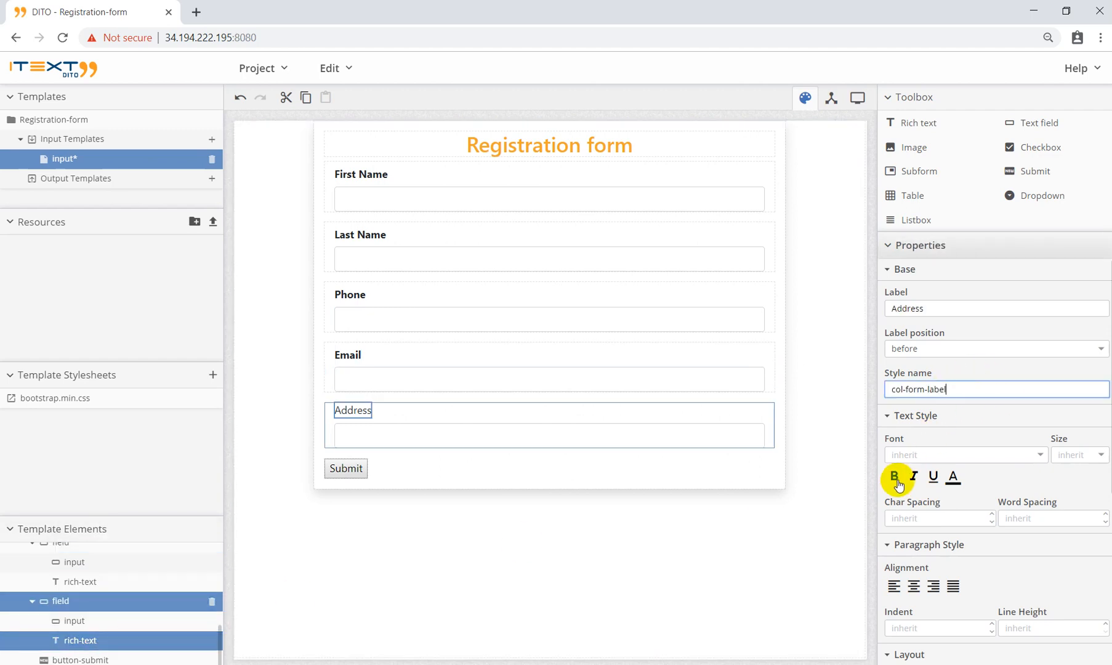
pyautogui.click(894, 476)
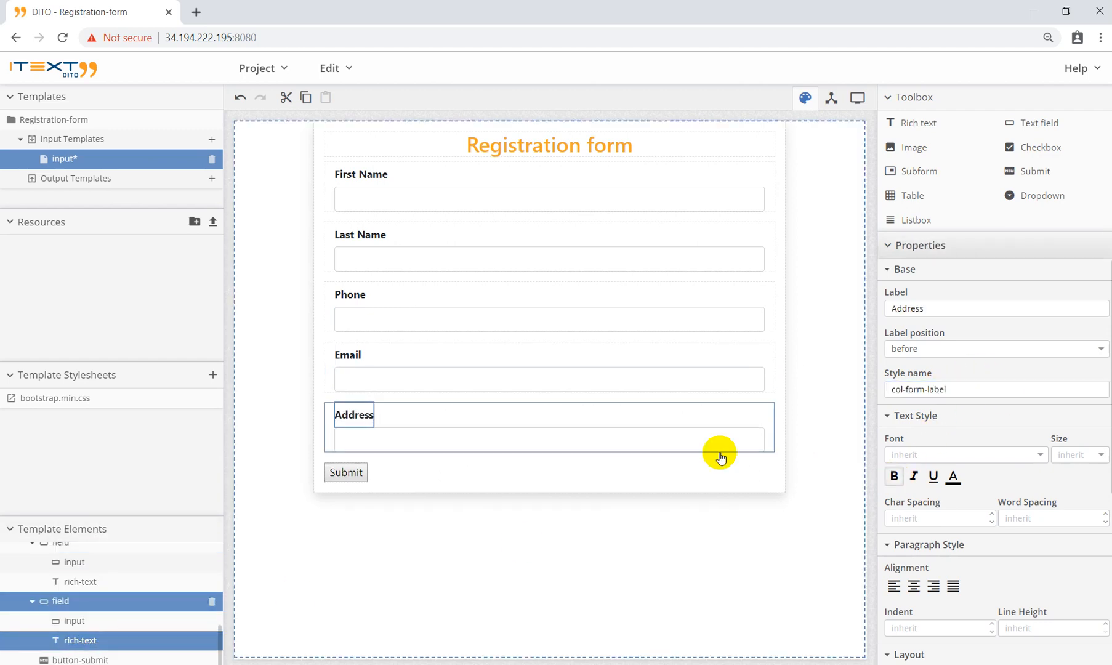
pyautogui.click(358, 471)
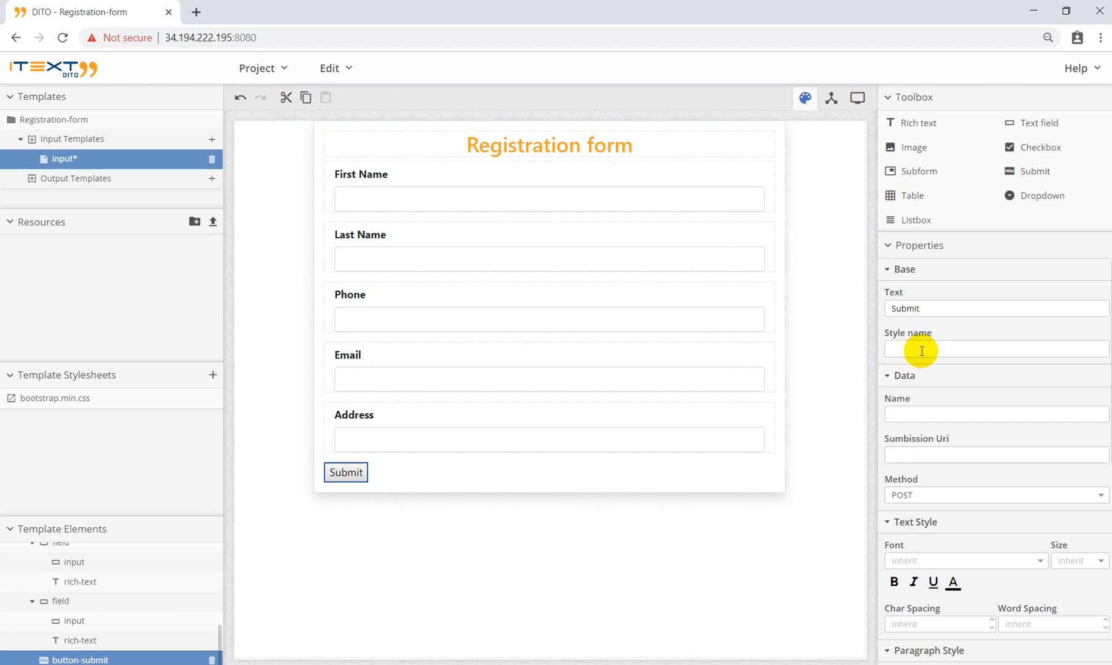
# Step: Change the button text to 'Register' and set its style name to 'btn btn-primary'
pyautogui.doubleClick(908, 308)
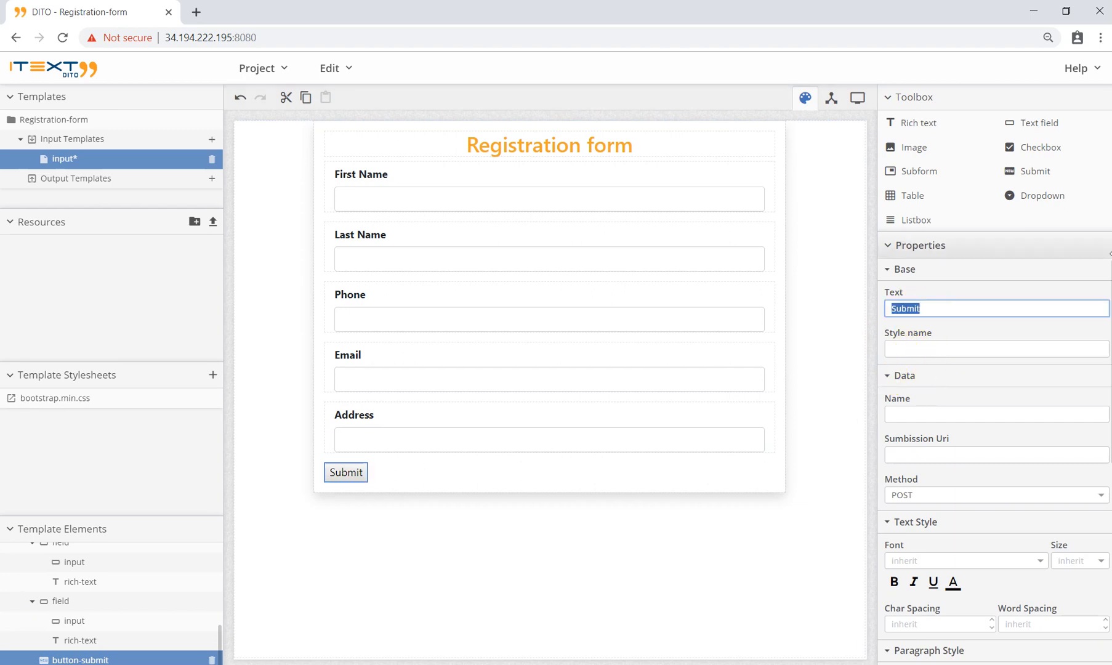
pyautogui.write('Reste')
pyautogui.click(912, 349)
pyautogui.write('btn btn-primary')
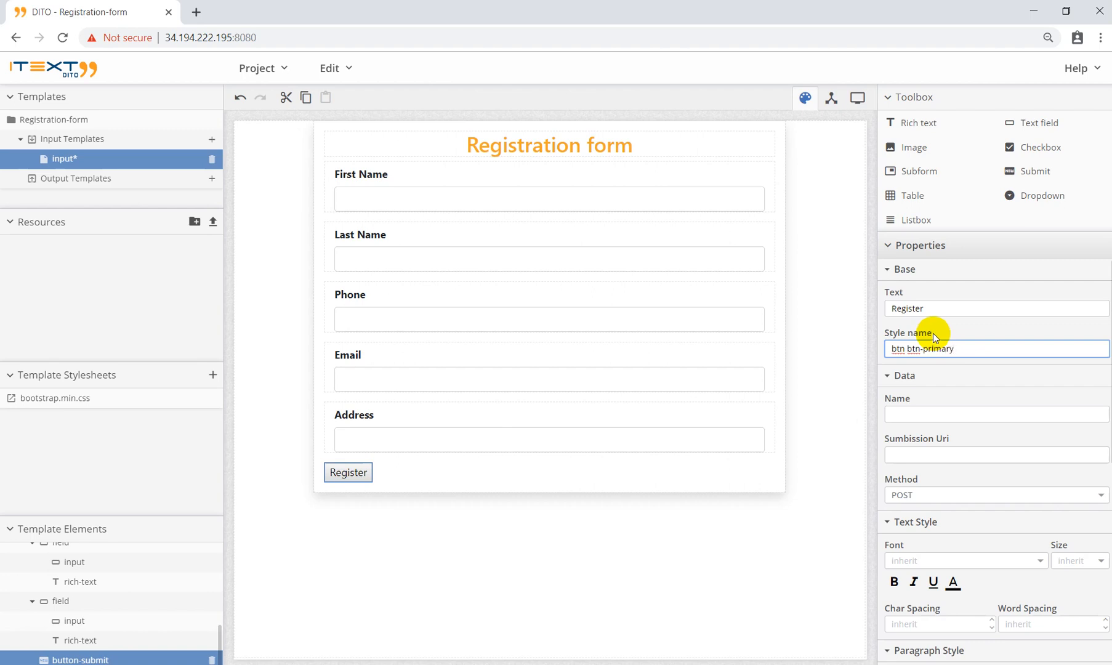
pyautogui.press('Return')
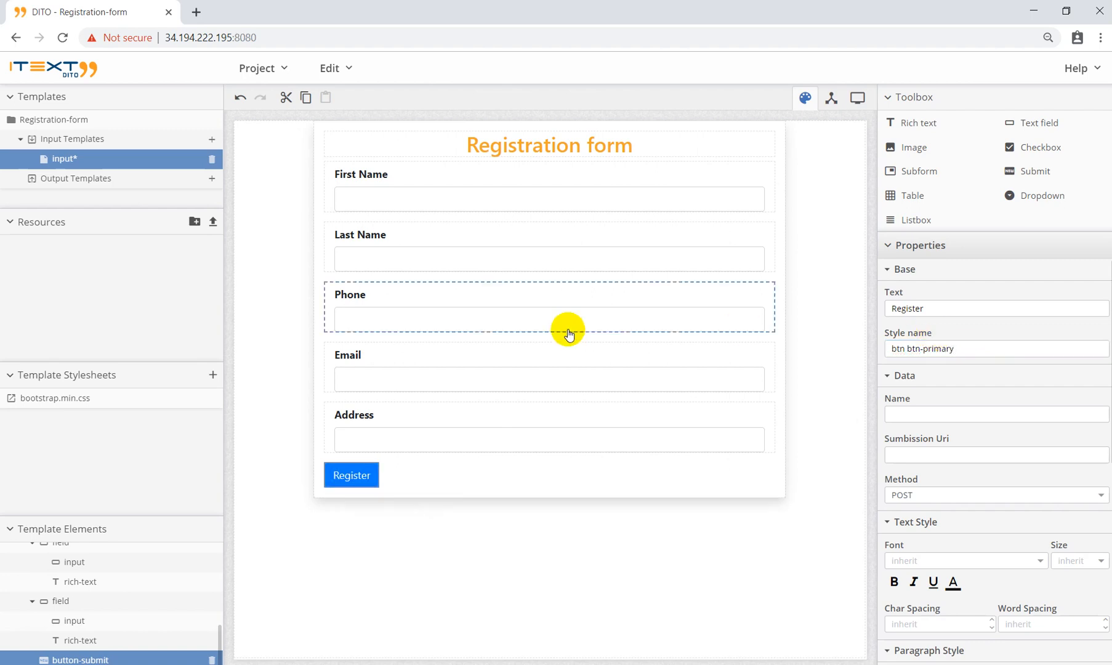
# Step: Set the Register button's Layout margin to 15px, correcting the initial 10px entry
pyautogui.scroll(-2, 1062, 491)
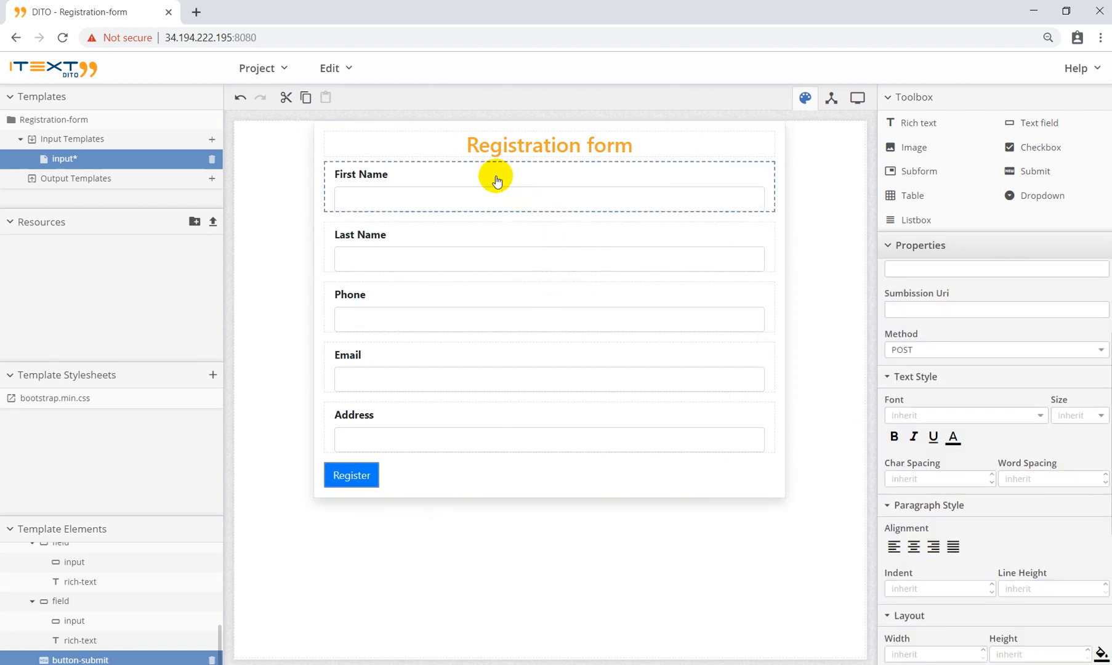
pyautogui.scroll(-4, 1074, 519)
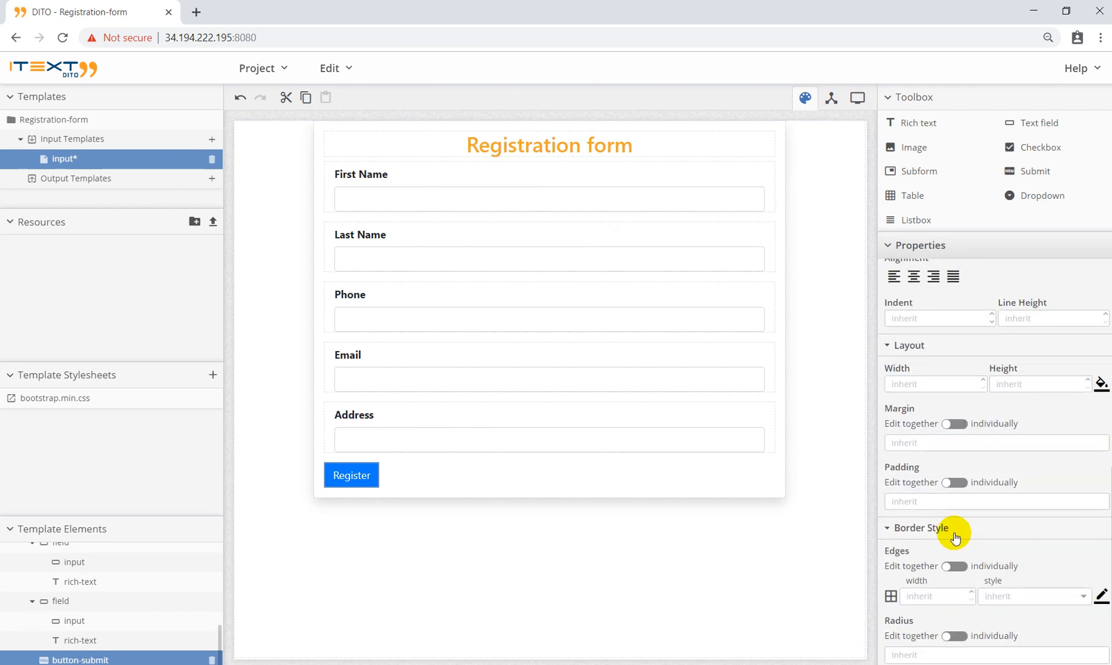
pyautogui.click(914, 441)
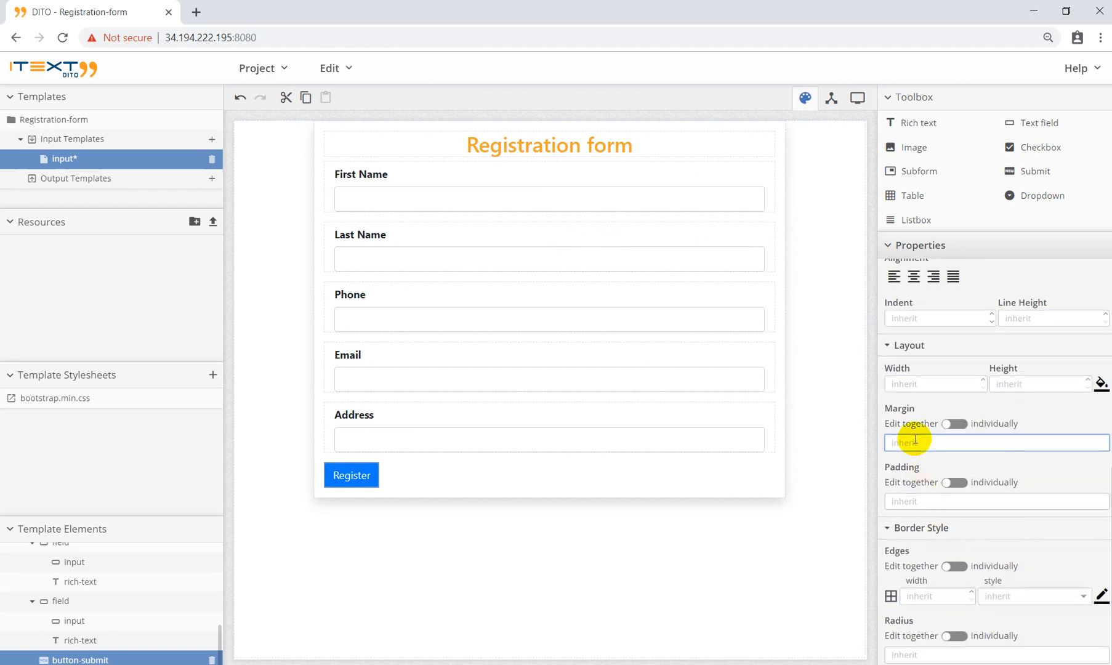
pyautogui.write('10px')
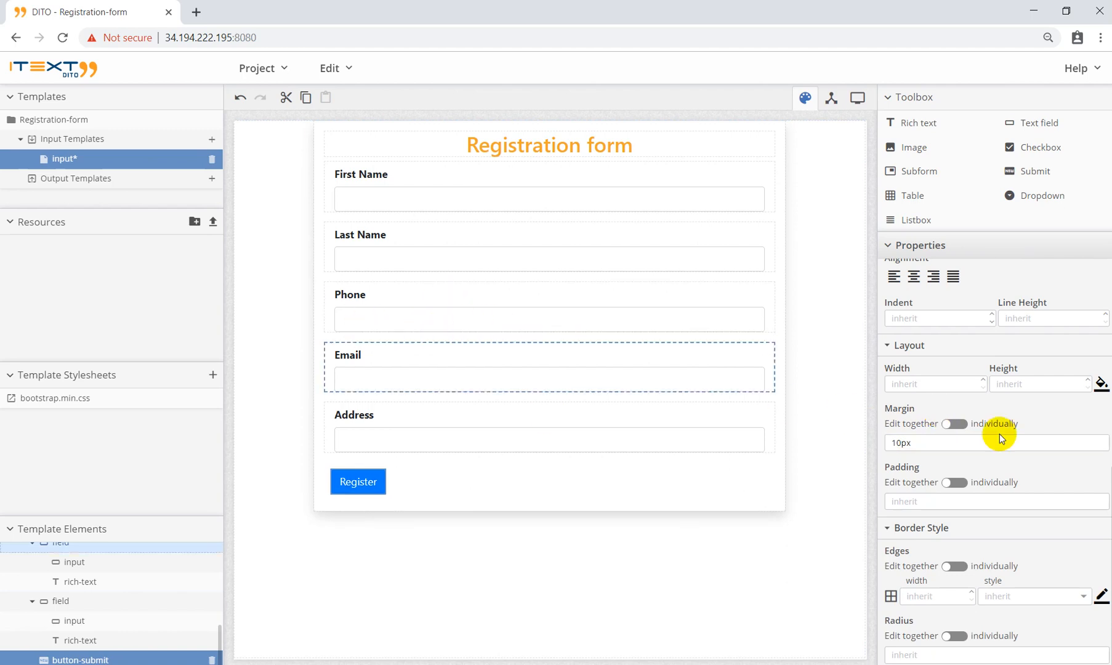
pyautogui.click(900, 444)
pyautogui.press('BackSpace')
pyautogui.write('5')
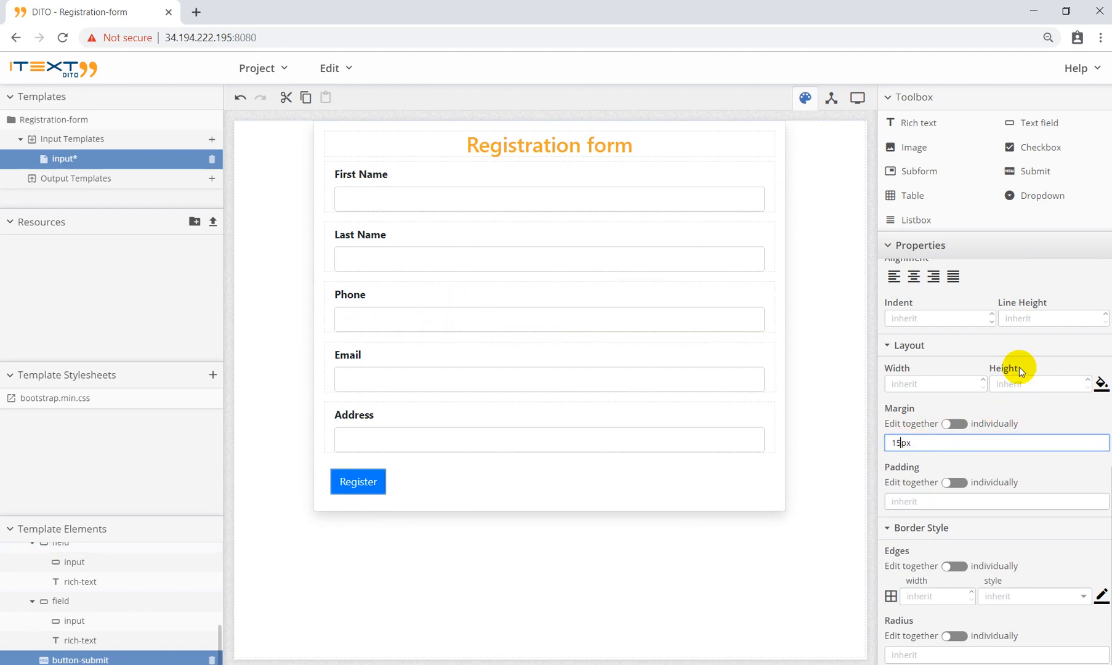
pyautogui.click(961, 406)
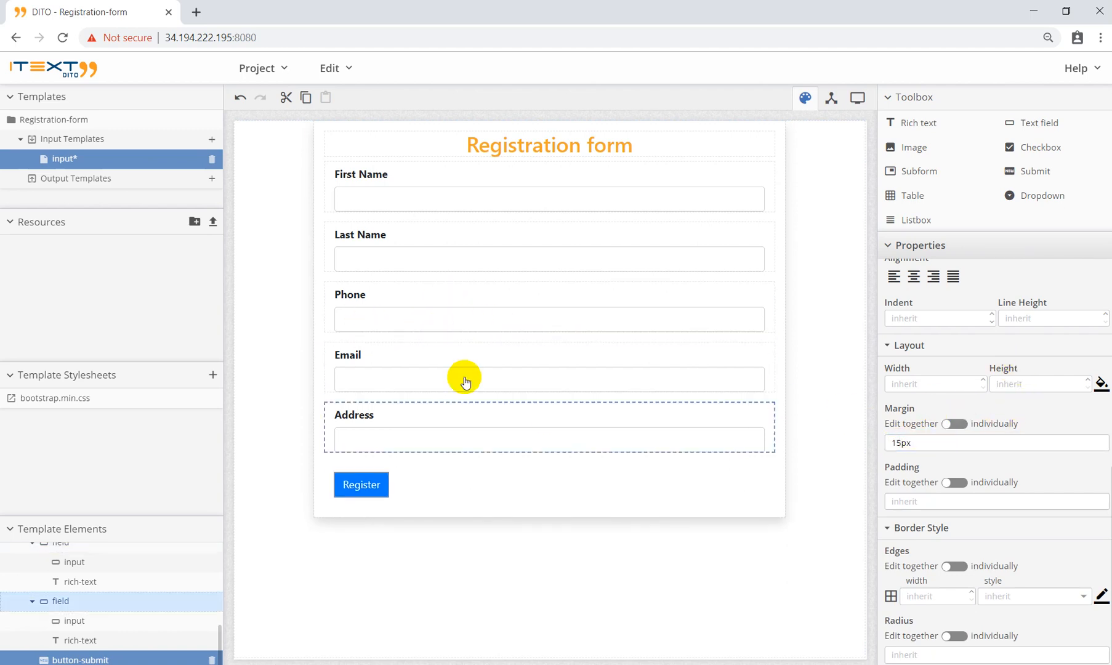
pyautogui.click(429, 180)
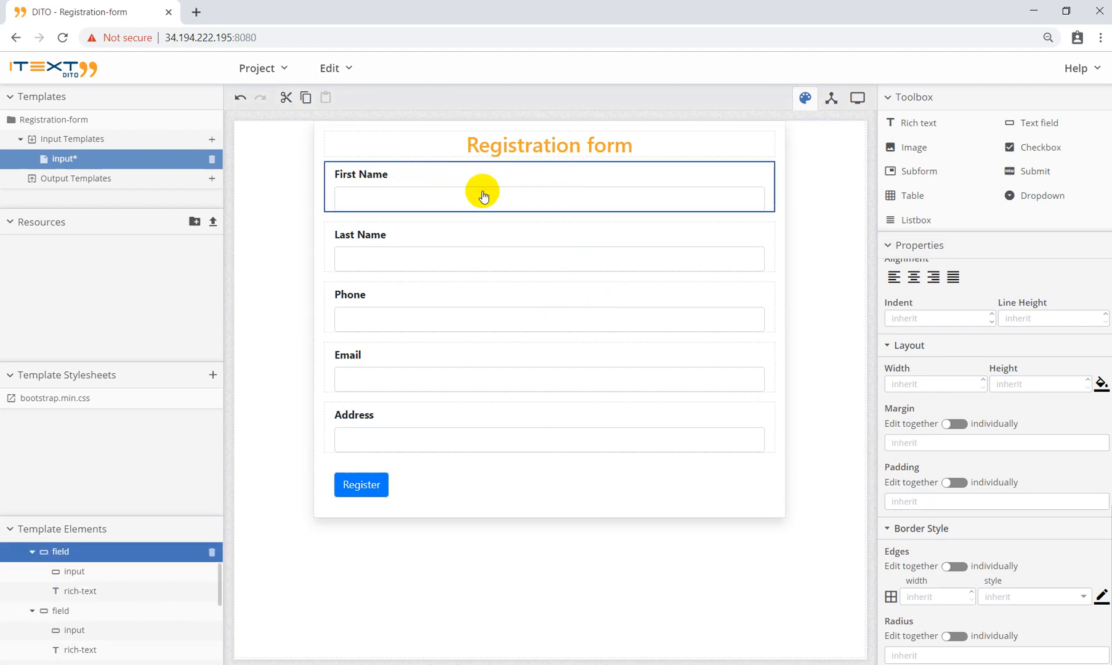
# Step: Bind the First Name field to first_name and the Last Name field to last_name
pyautogui.scroll(4, 991, 391)
pyautogui.scroll(6, 984, 386)
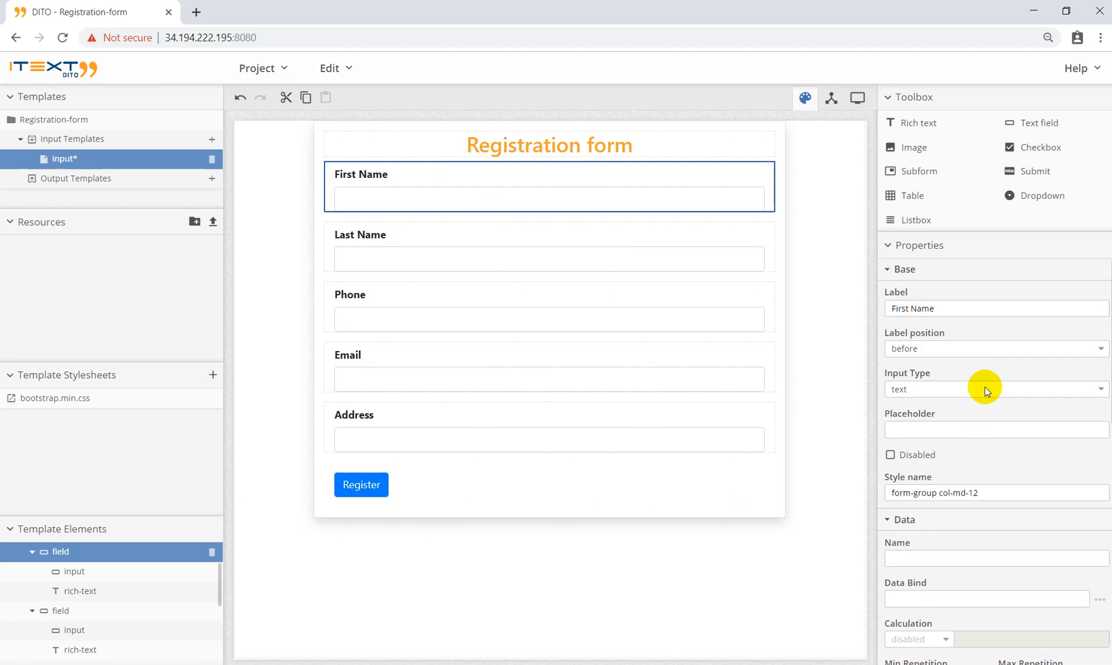
pyautogui.scroll(-2, 947, 491)
pyautogui.click(926, 455)
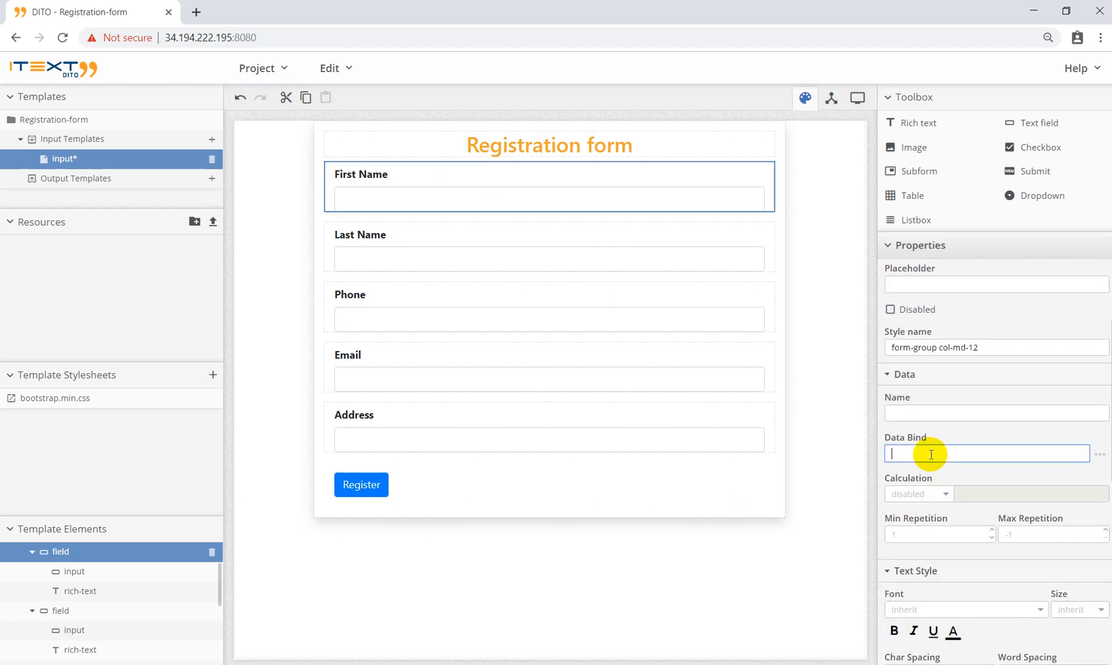
pyautogui.write('first_name')
pyautogui.click(438, 245)
pyautogui.click(911, 453)
pyautogui.write('last_name')
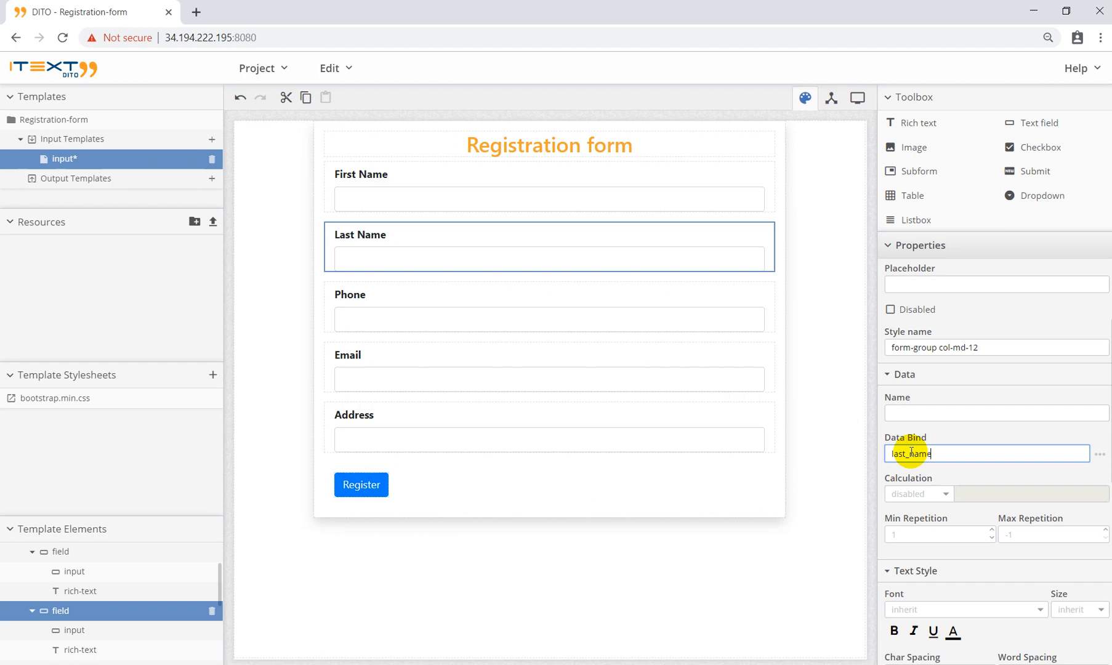
# Step: Bind the Phone, Email and Address fields to phone, email and address
pyautogui.click(718, 345)
pyautogui.click(928, 455)
pyautogui.write('phone')
pyautogui.click(571, 347)
pyautogui.click(917, 434)
pyautogui.write('email')
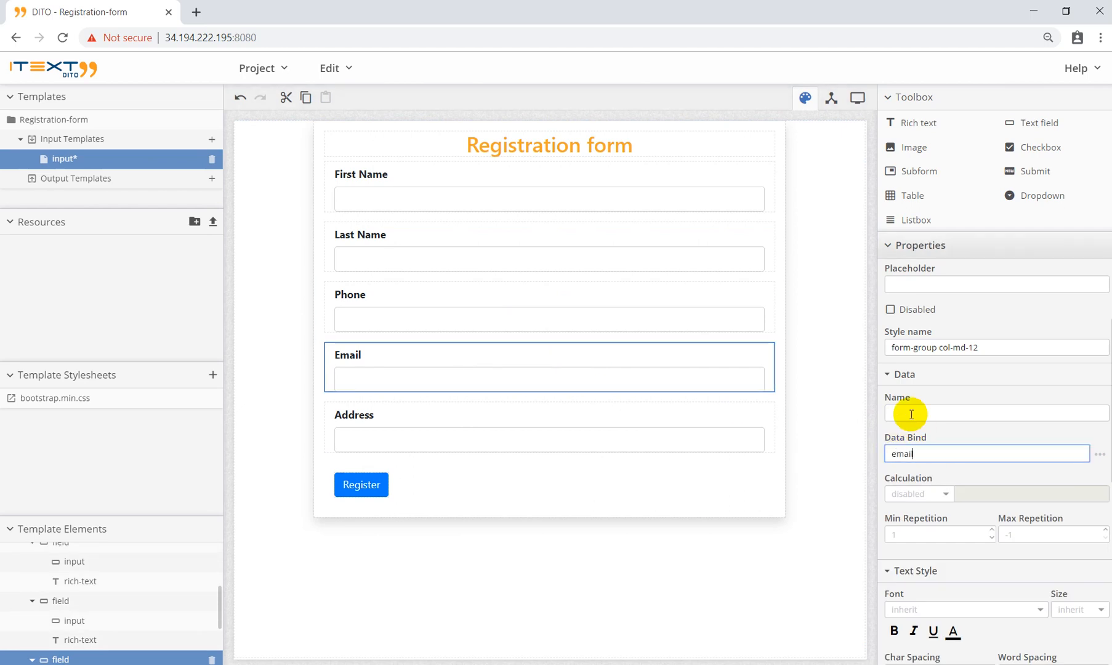
pyautogui.click(587, 416)
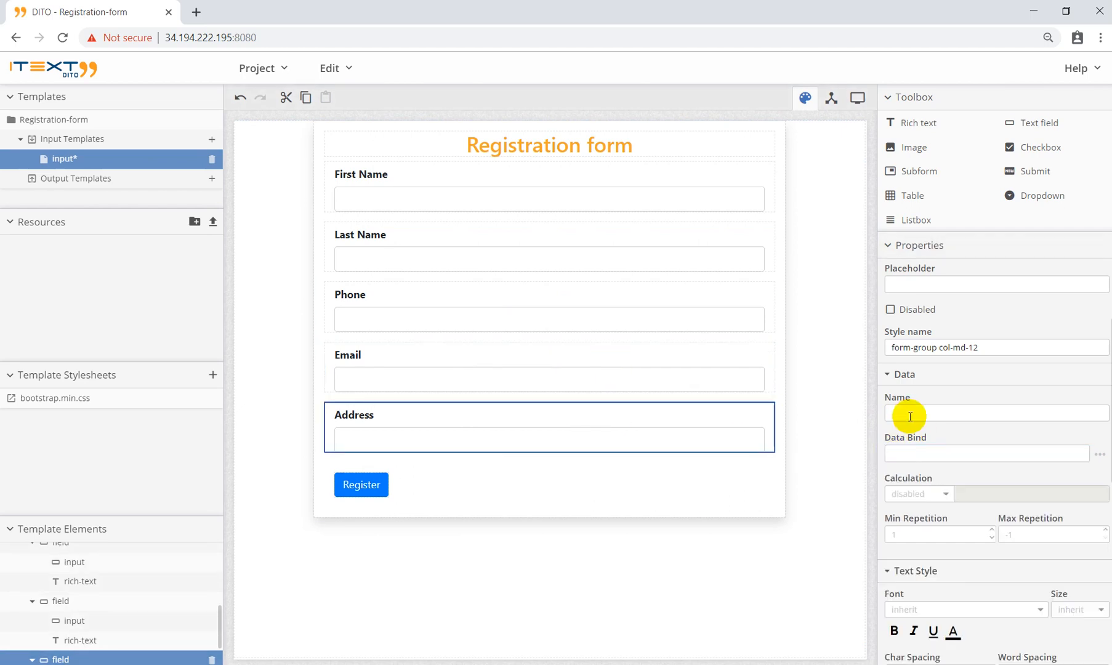
pyautogui.click(911, 453)
pyautogui.write('address')
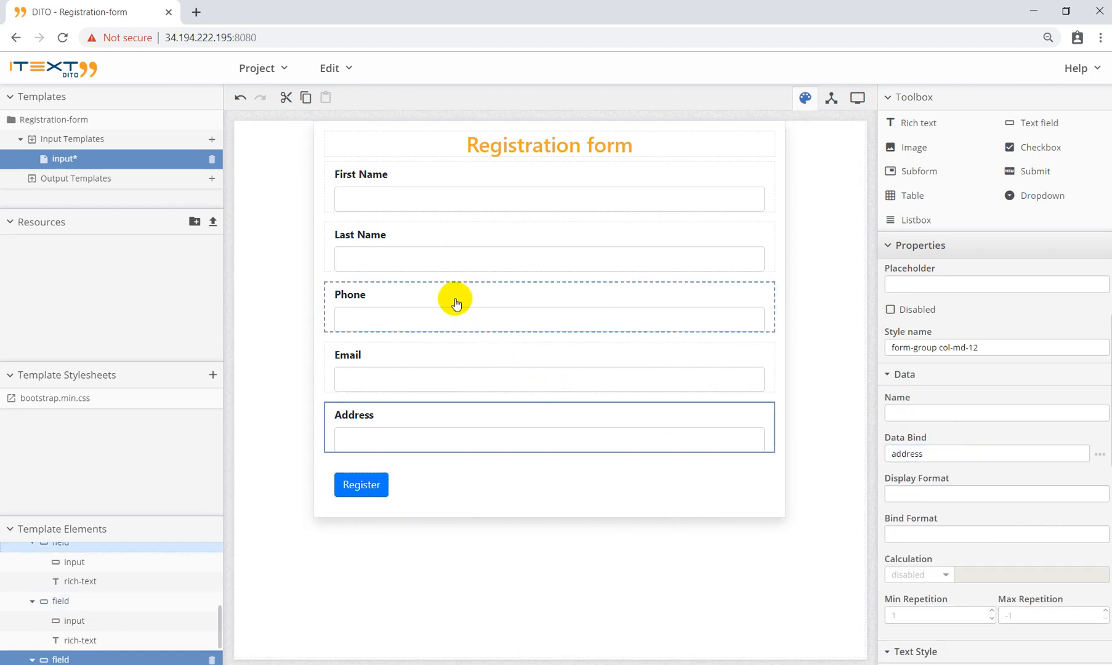
# Step: Set the Email text input's Input Type to email
pyautogui.click(339, 325)
pyautogui.click(425, 319)
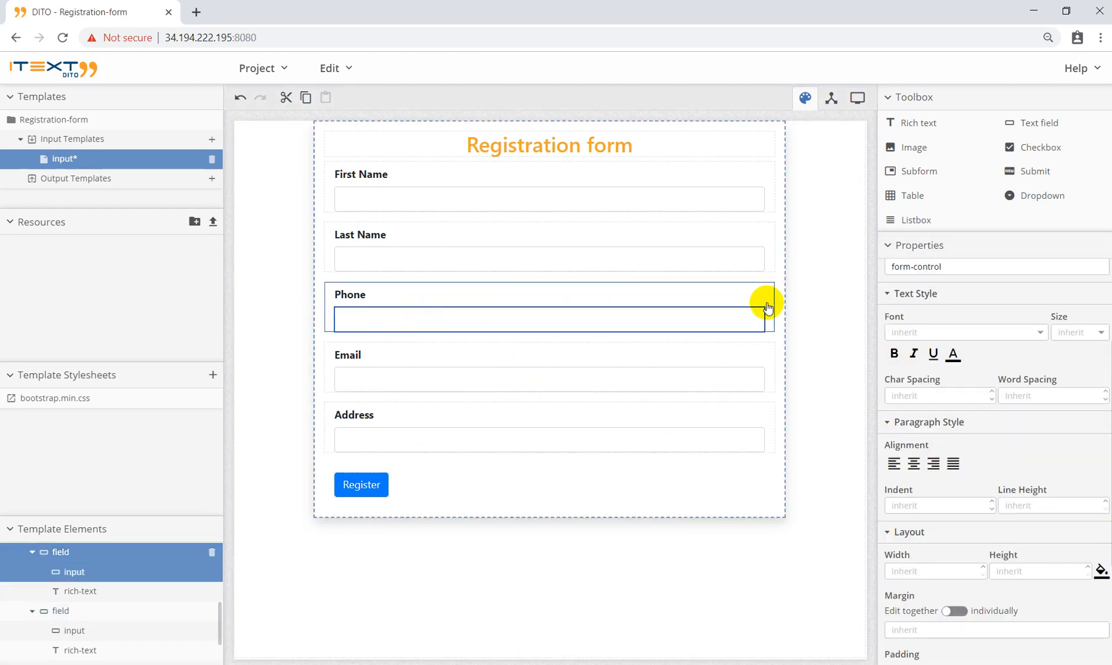
pyautogui.click(448, 258)
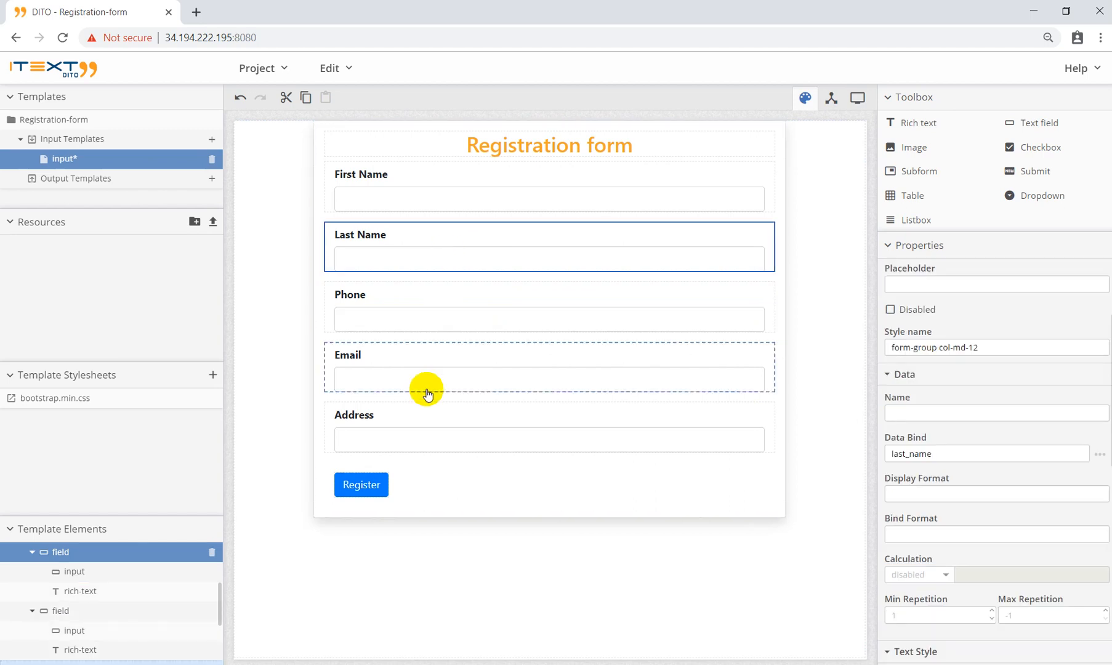
pyautogui.click(424, 380)
pyautogui.click(565, 375)
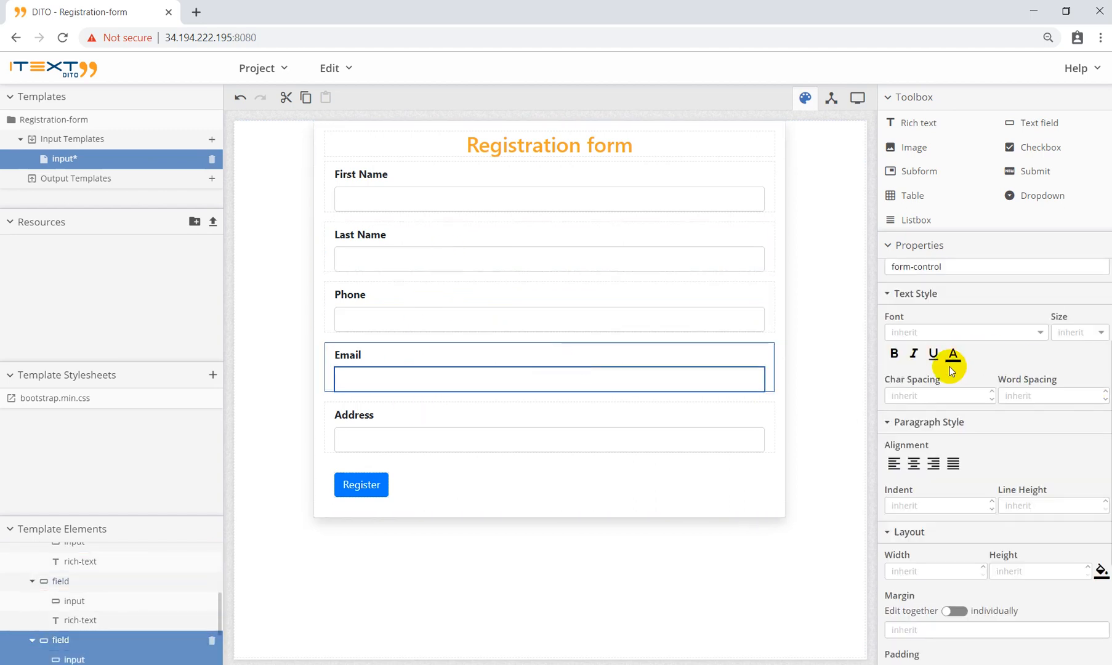
pyautogui.click(943, 307)
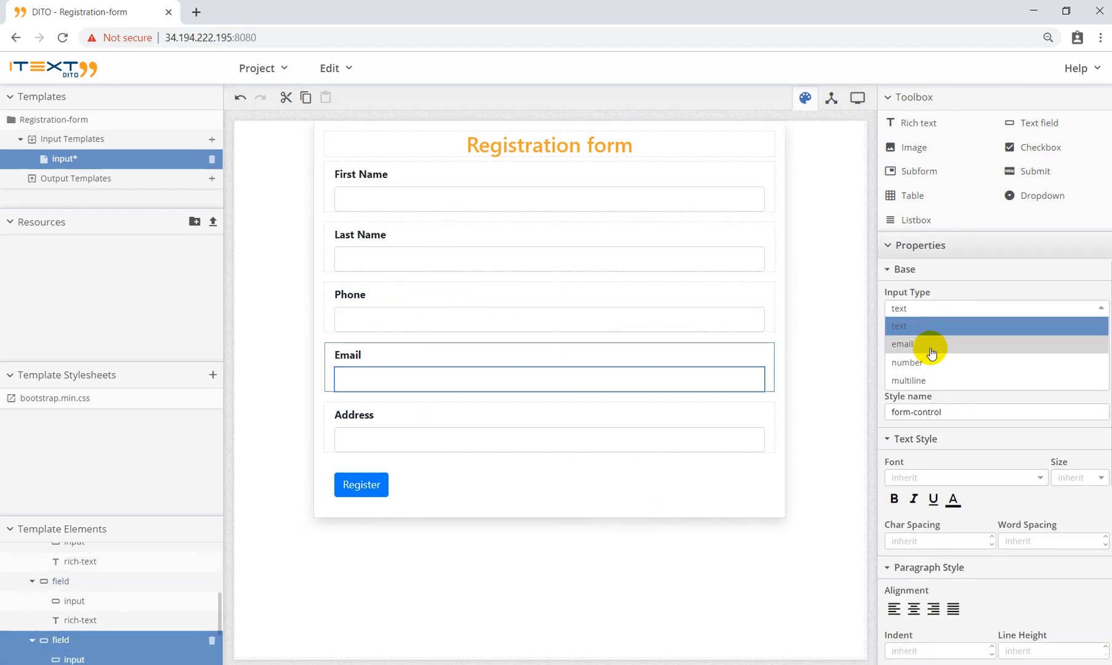
pyautogui.click(926, 343)
# Step: Set the Address text input's Input Type to multiline
pyautogui.click(509, 412)
pyautogui.click(503, 441)
pyautogui.click(948, 309)
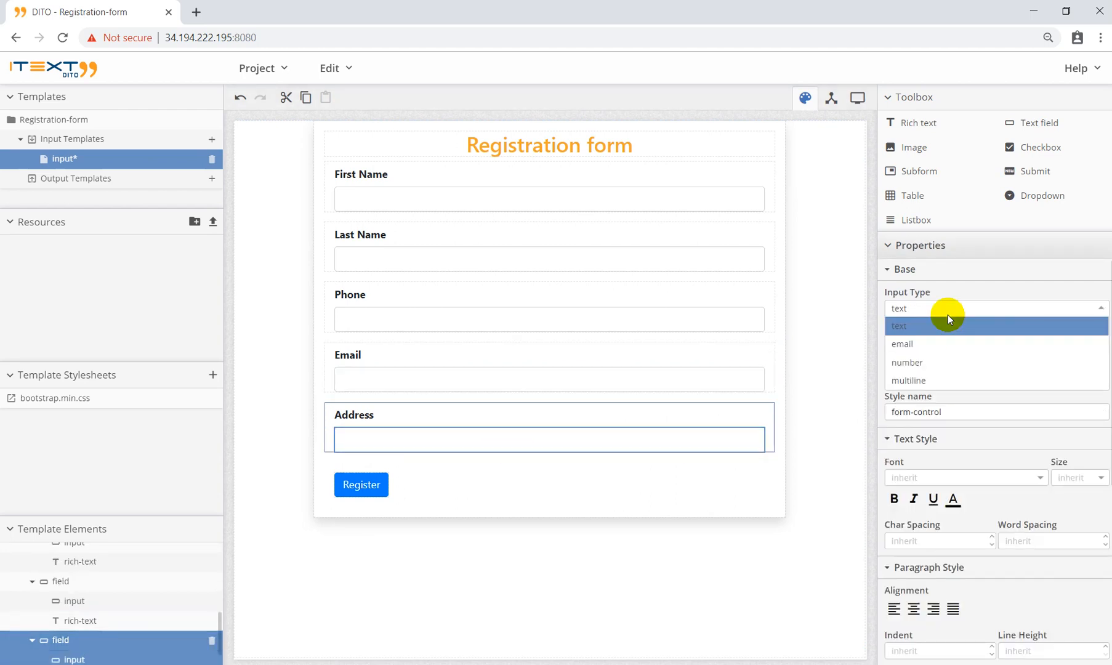
pyautogui.click(923, 381)
pyautogui.click(453, 508)
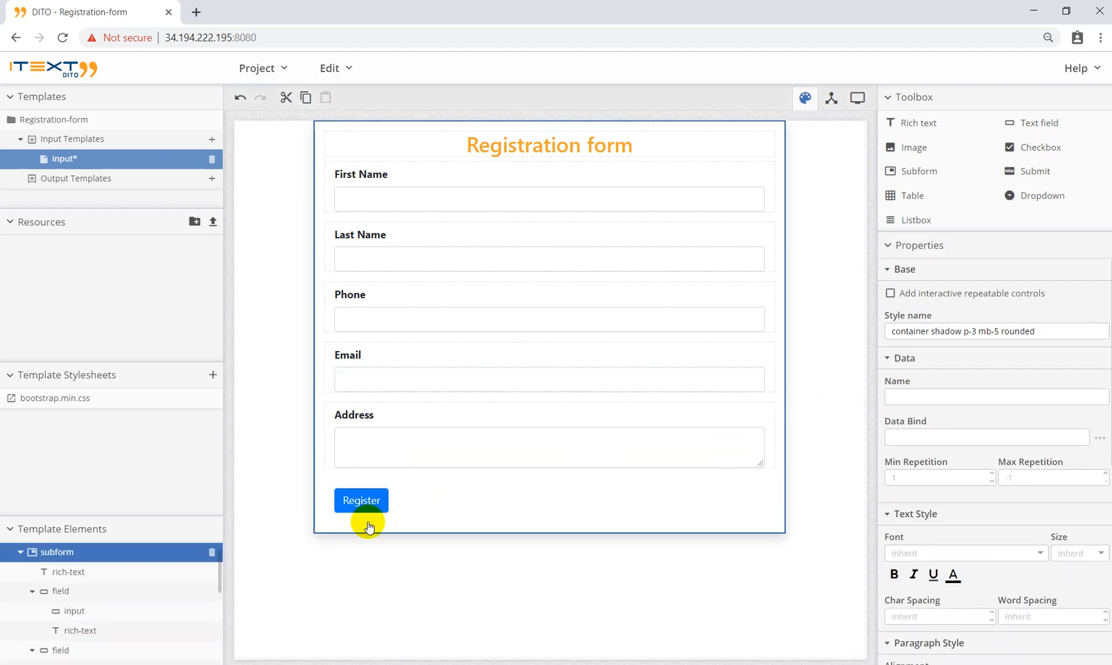
pyautogui.click(361, 506)
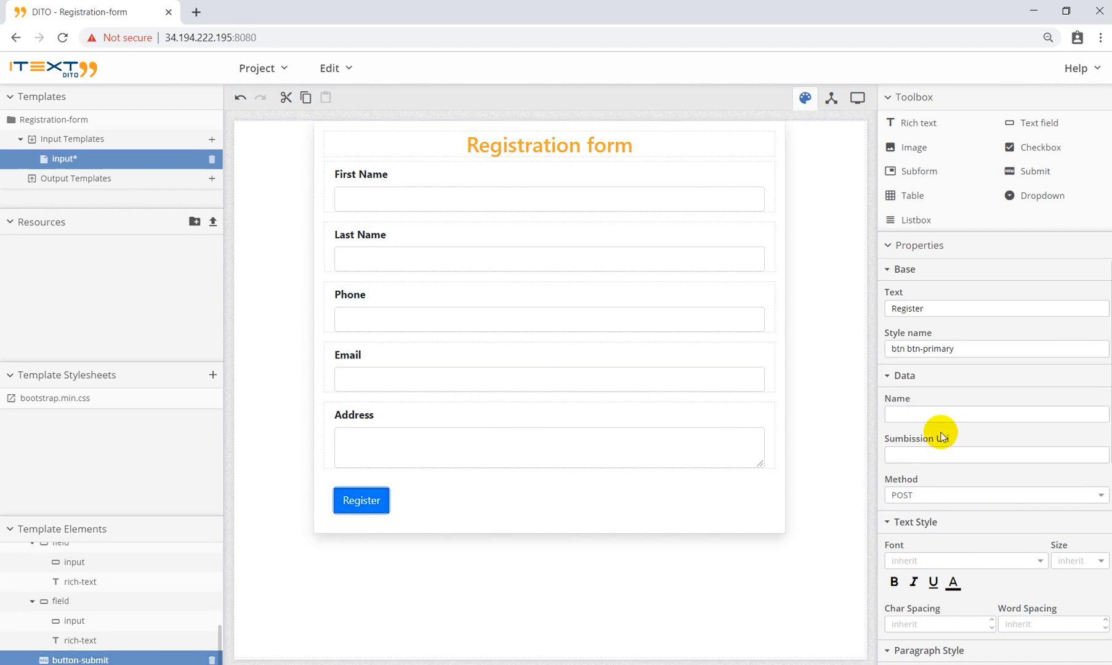
pyautogui.scroll(-1, 942, 436)
pyautogui.scroll(1, 941, 431)
pyautogui.scroll(-2, 926, 332)
pyautogui.click(919, 309)
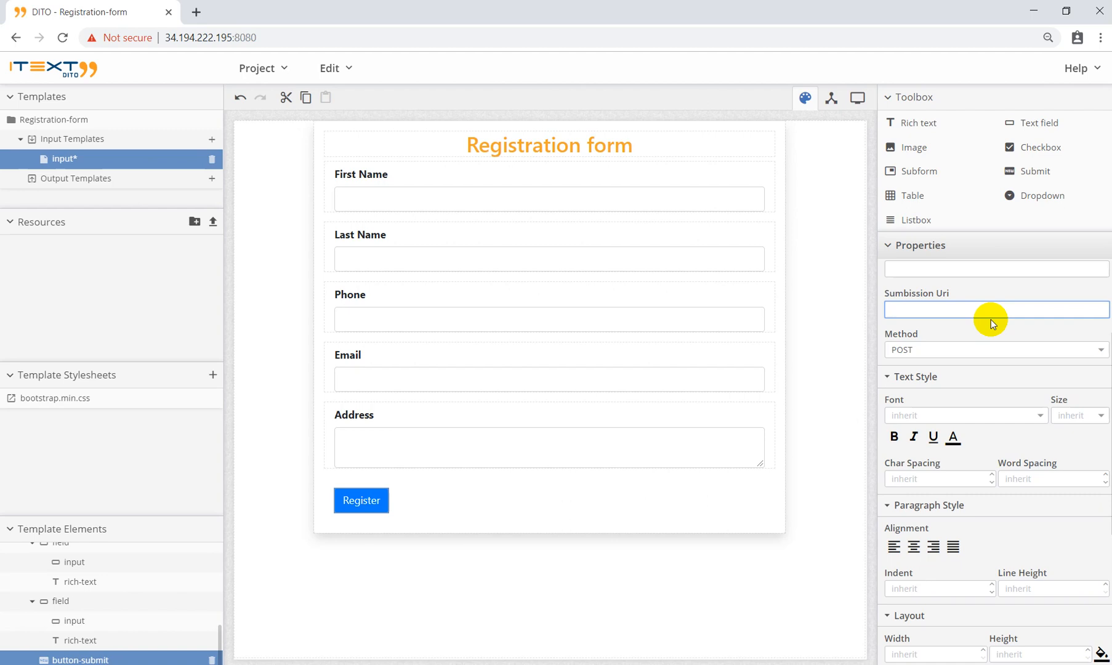
pyautogui.write('http://localhost:8080/api/submit')
pyautogui.click(981, 338)
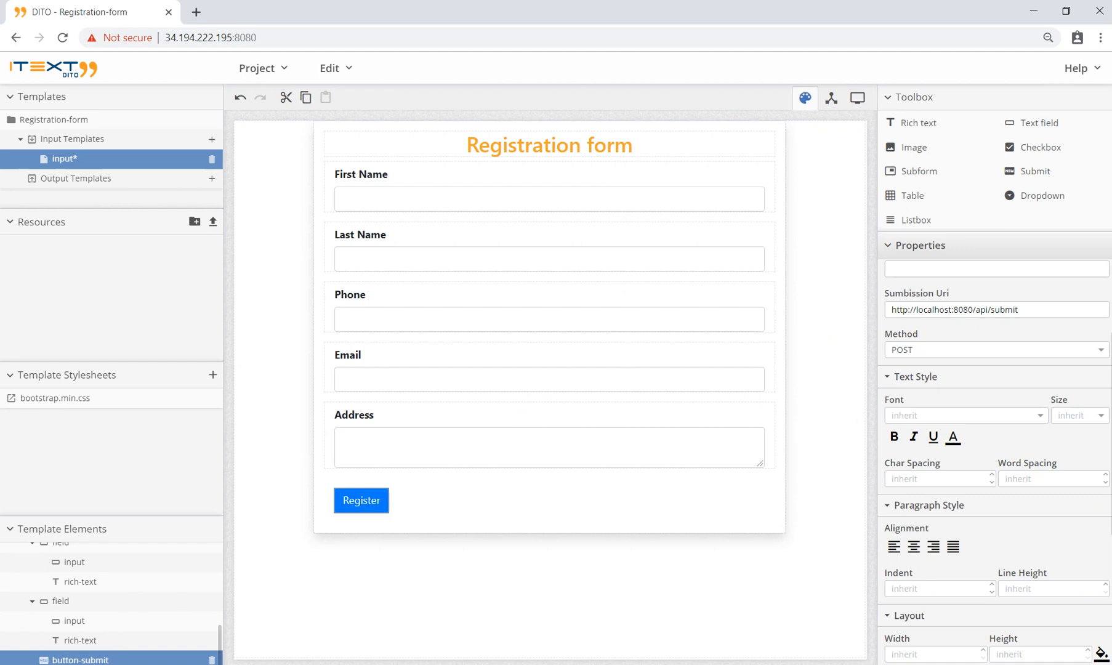
pyautogui.click(341, 664)
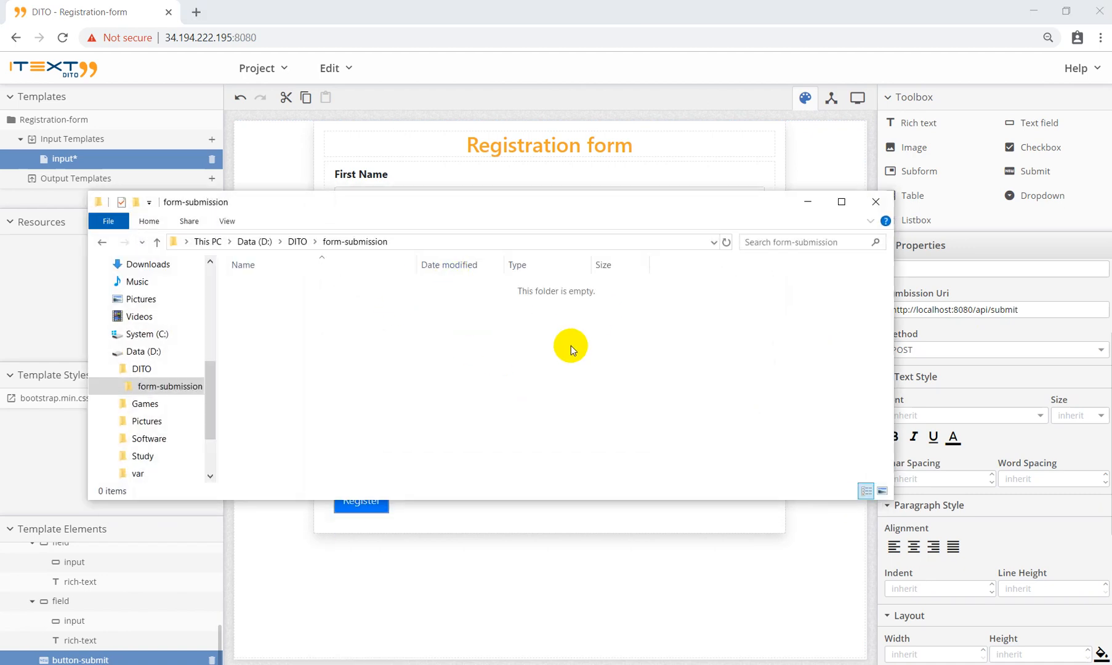
pyautogui.click(805, 203)
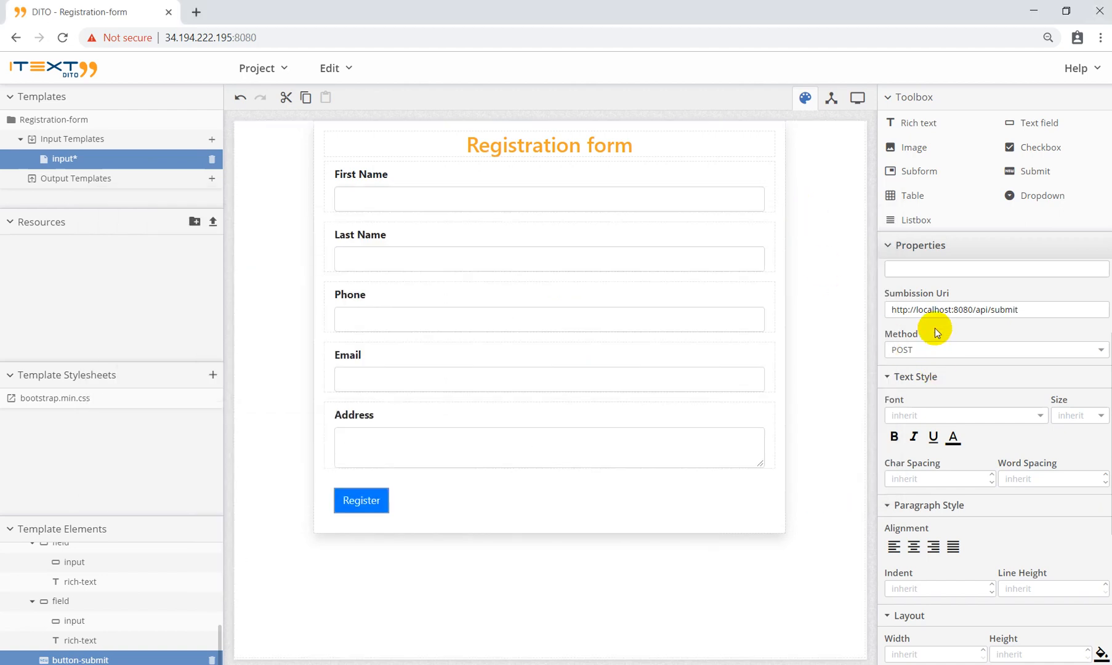
# Step: Keep POST as the submission method, save the template, and preview it with empty sample data
pyautogui.scroll(1, 938, 332)
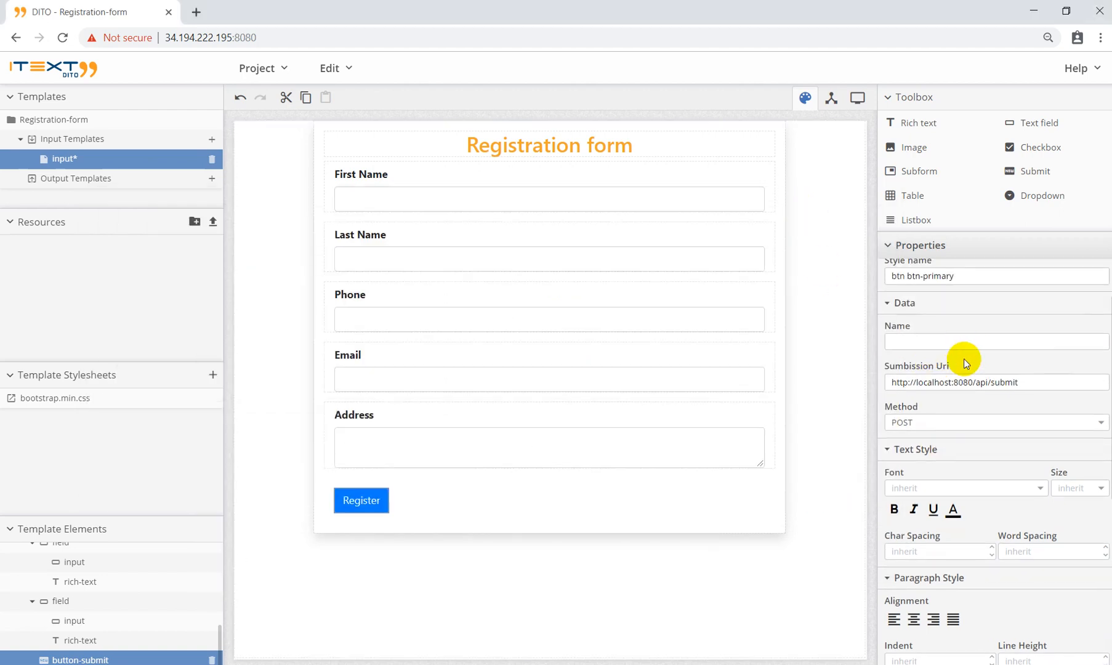
pyautogui.click(929, 422)
pyautogui.click(934, 405)
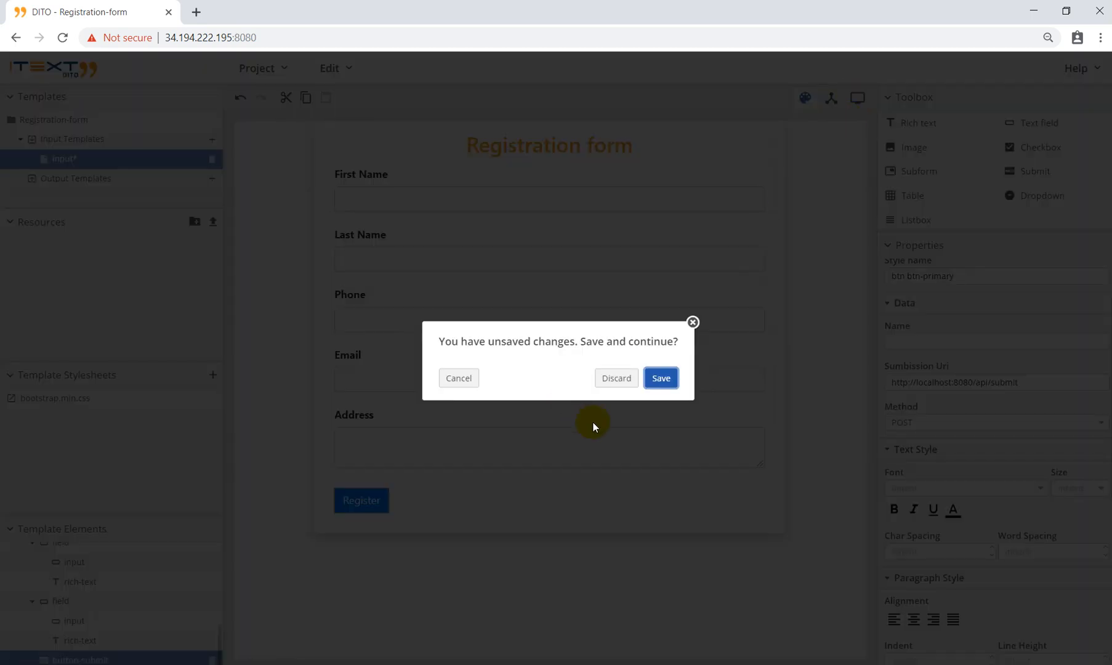
pyautogui.click(660, 378)
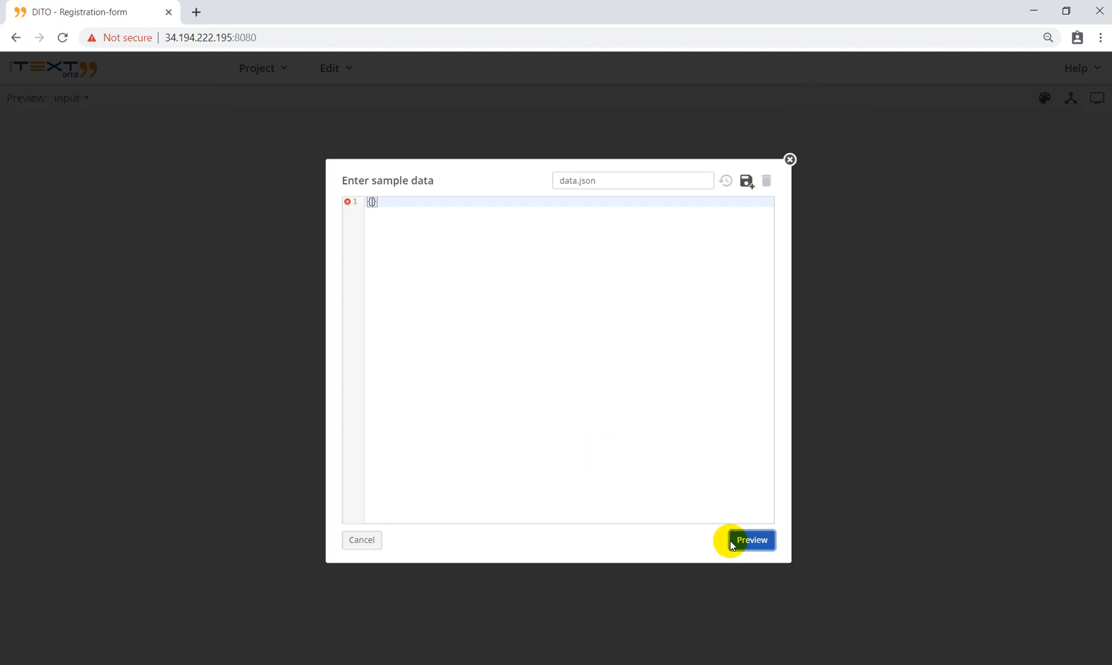
pyautogui.click(748, 540)
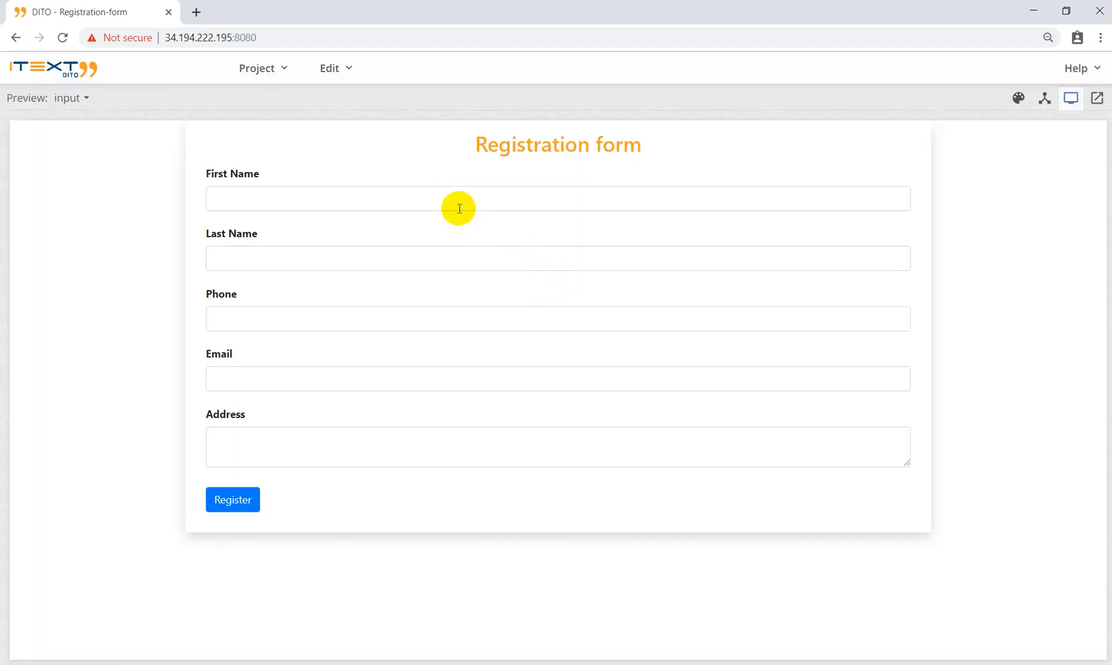
pyautogui.click(450, 197)
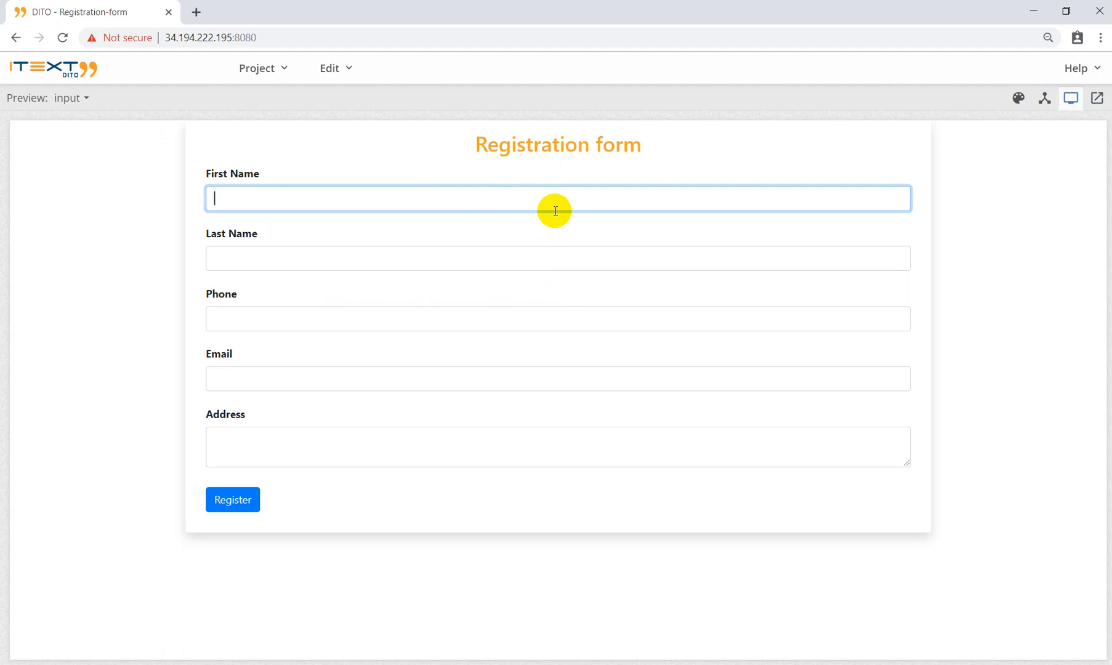
# Step: Fill in first and last name, move the email from Phone into Email, then enter a phone number
pyautogui.write('DITO')
pyautogui.press('Tab')
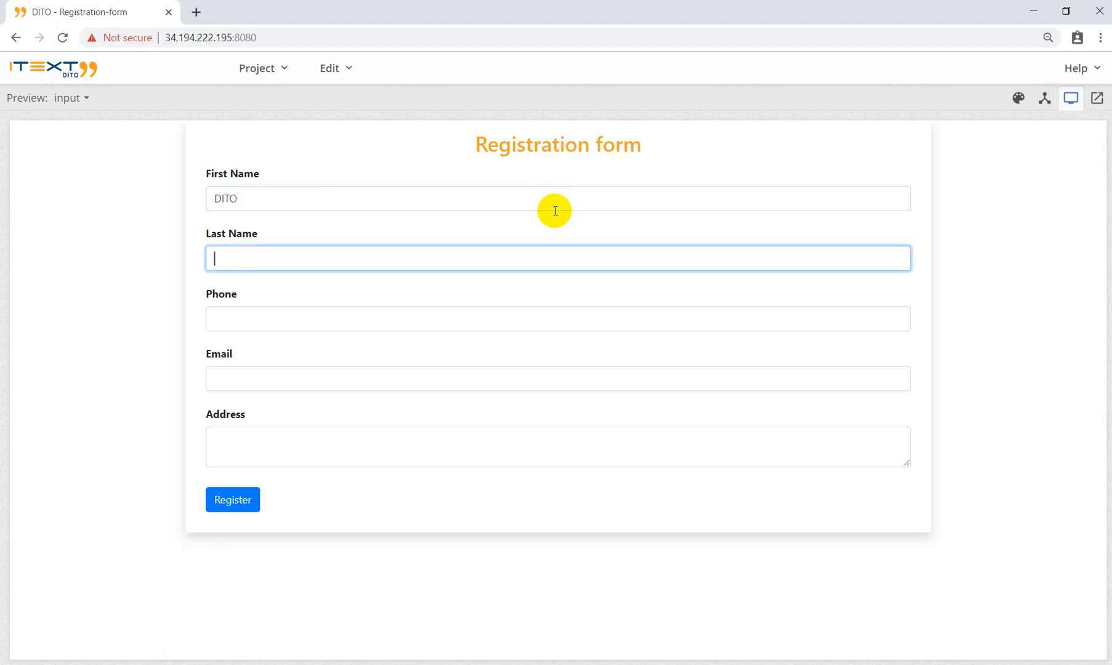
pyautogui.write('iText')
pyautogui.press('Tab')
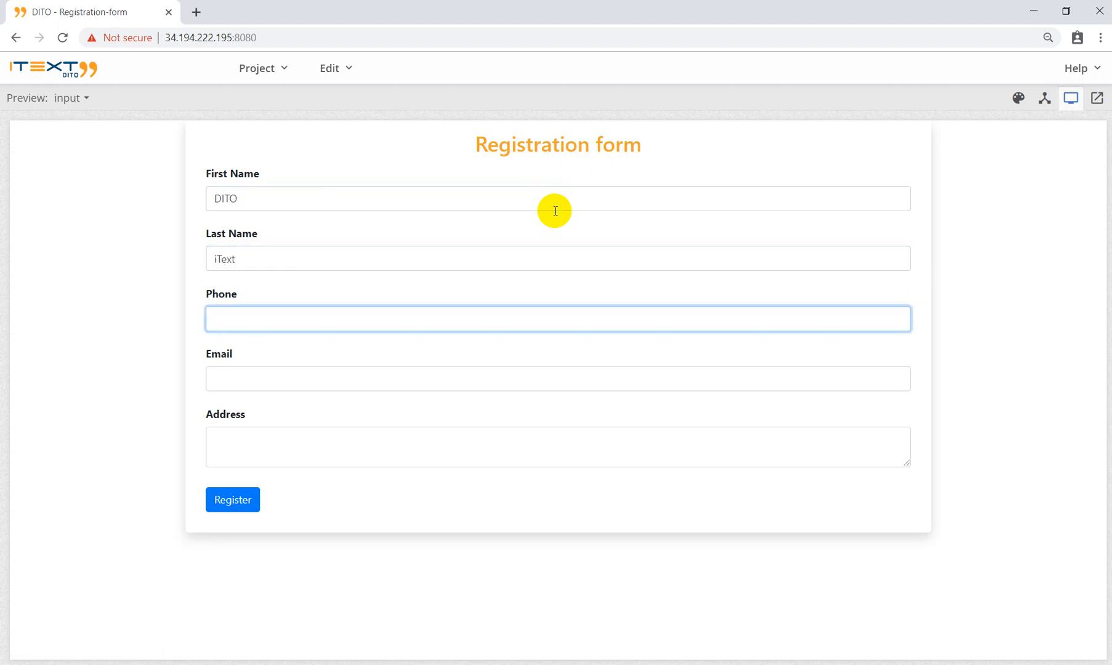
pyautogui.press('Tab')
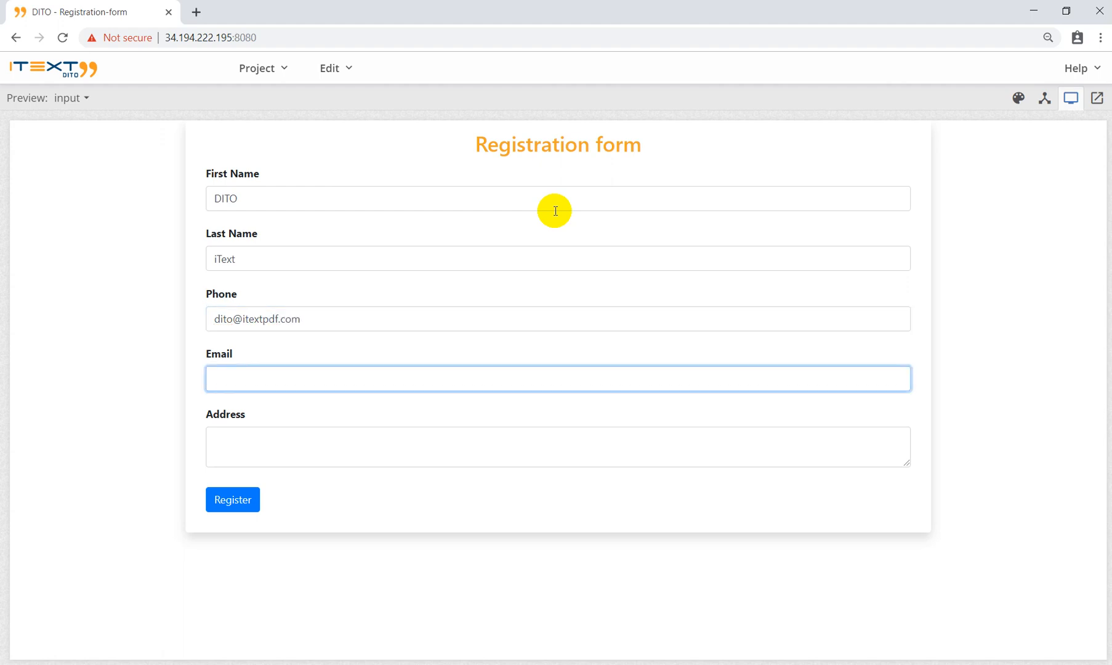
pyautogui.moveTo(344, 315); pyautogui.dragTo(220, 317)
pyautogui.hotkey('ctrl', 'x')
pyautogui.click(255, 372)
pyautogui.hotkey('ctrl', 'v')
pyautogui.click(245, 321)
pyautogui.write('+7')
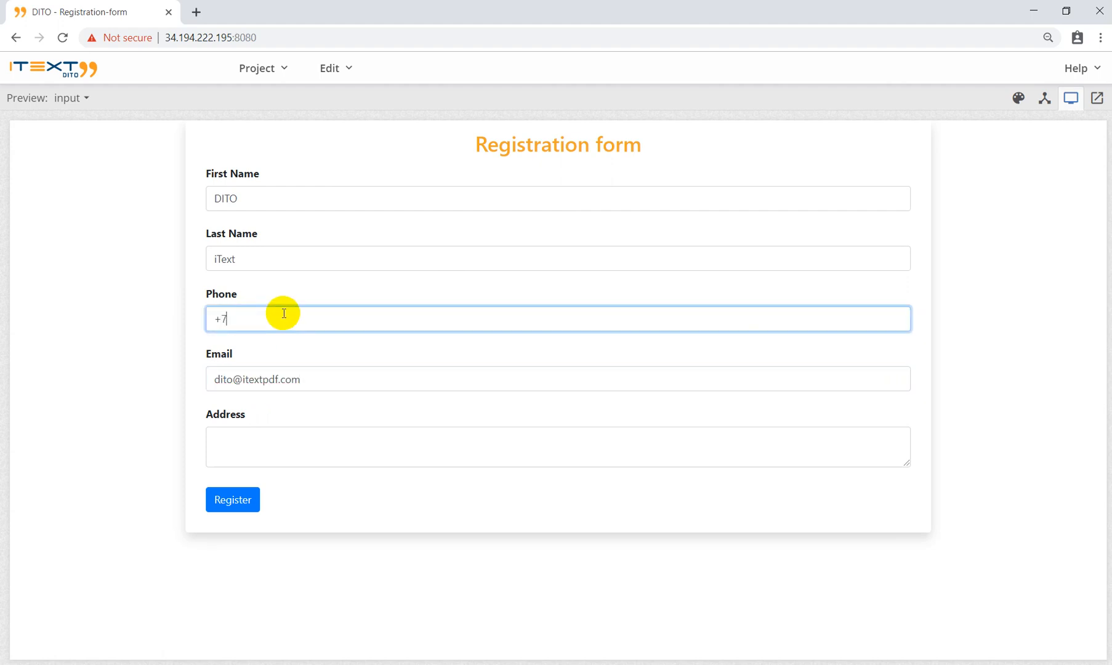
pyautogui.write('77777777')
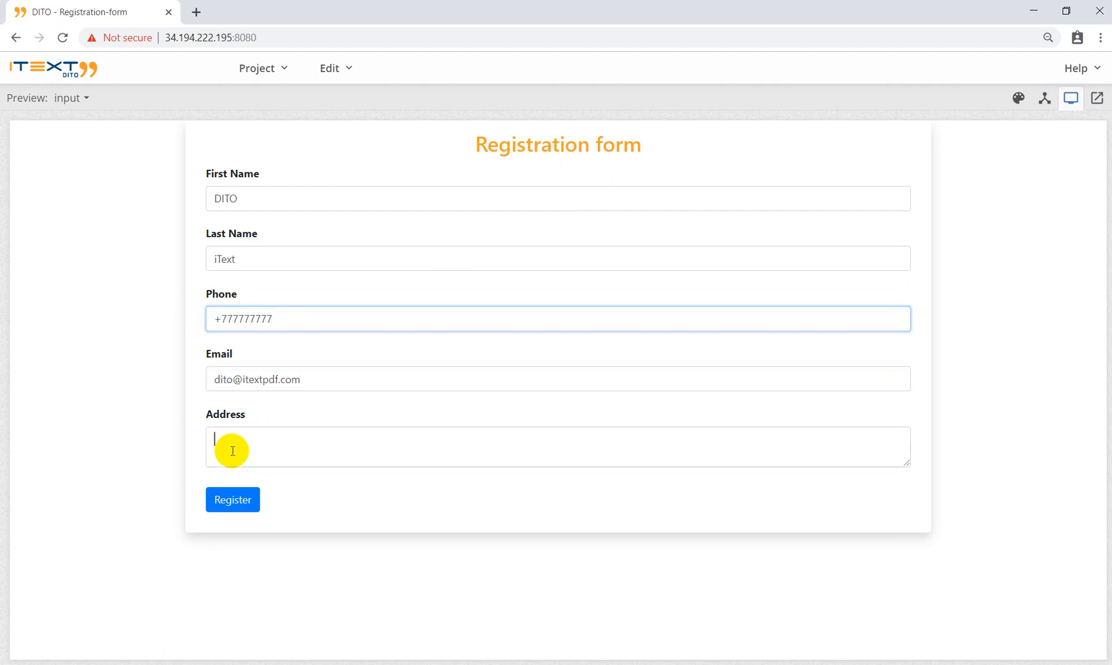
# Step: Enter the address, submit the registration, and dismiss the success message
pyautogui.click(216, 437)
pyautogui.write('Brussels')
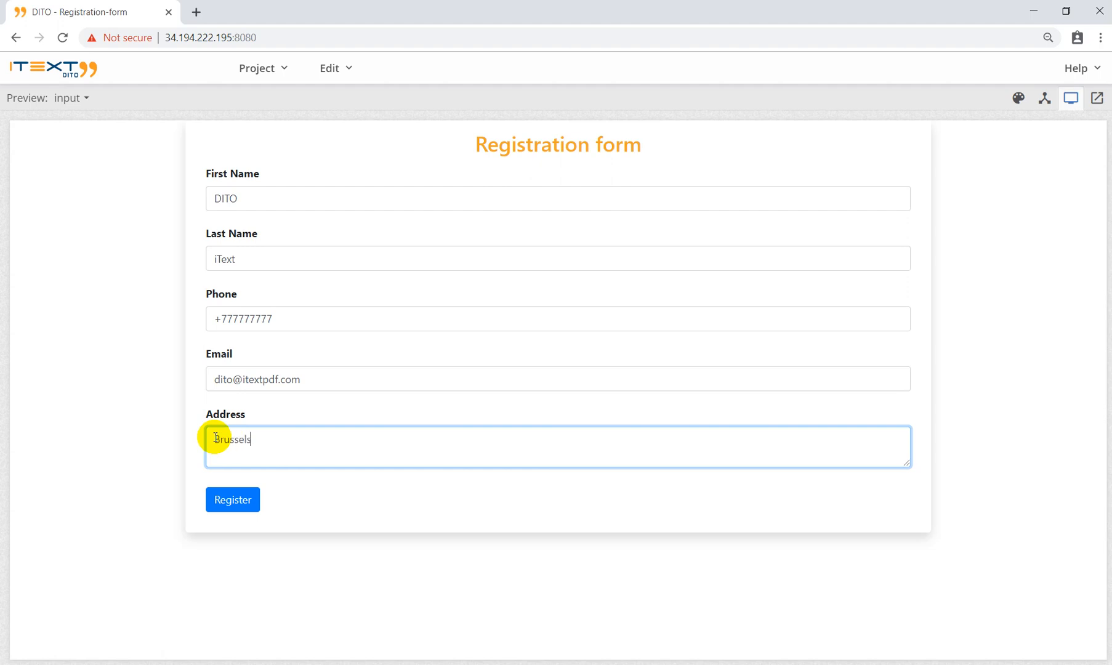
pyautogui.write(', Belgium')
pyautogui.click(262, 498)
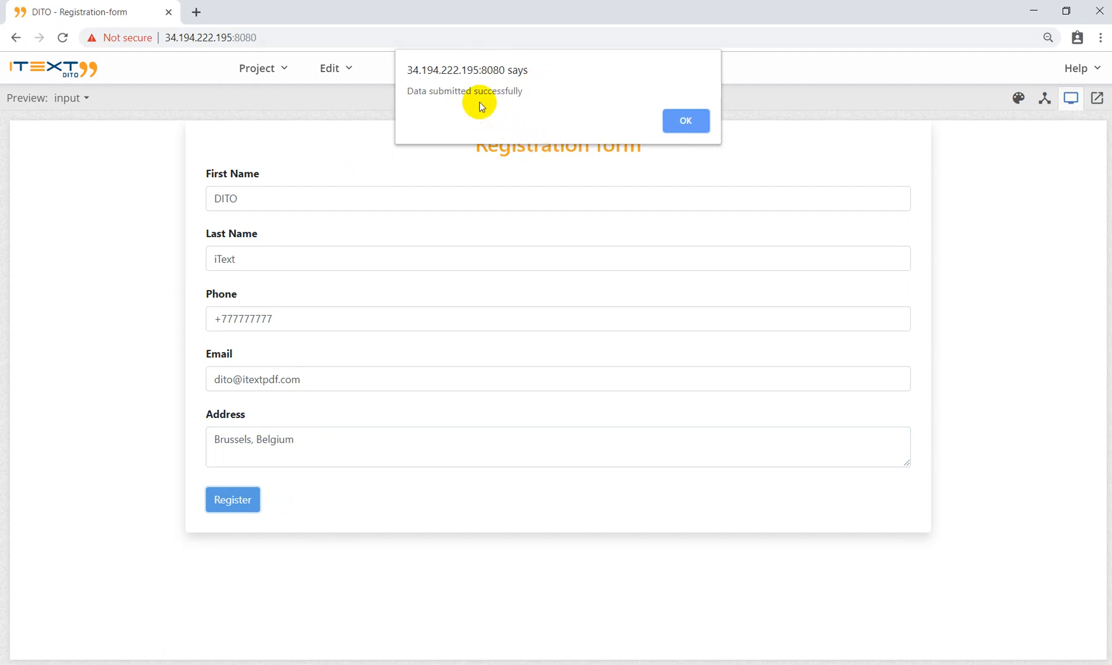
pyautogui.click(683, 119)
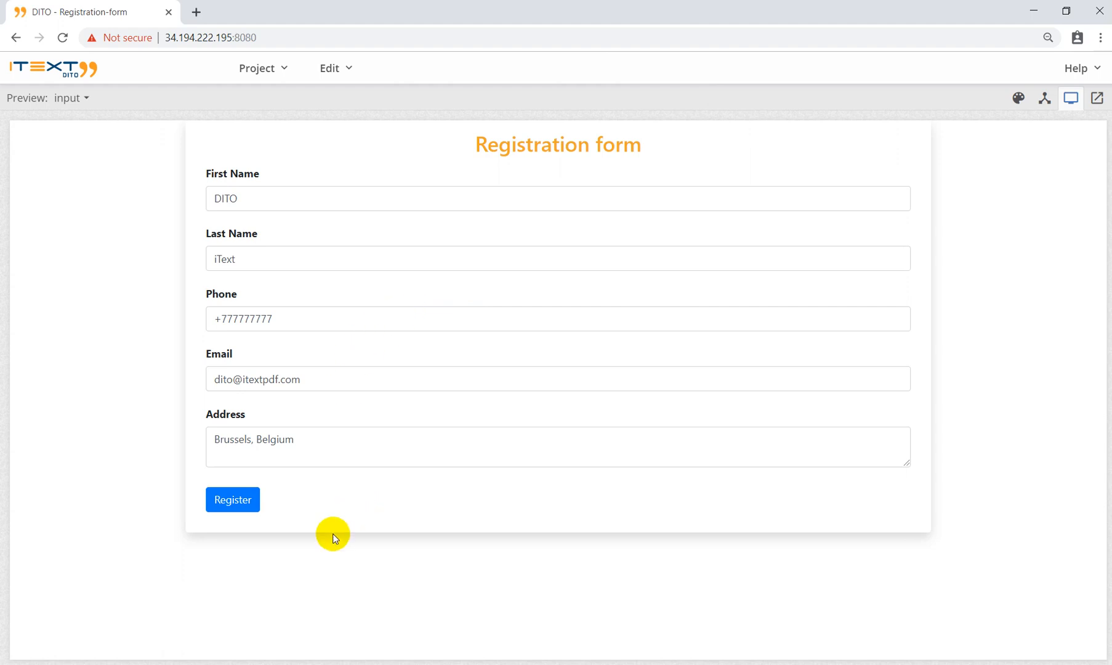
pyautogui.hotkey('alt', 'Tab')
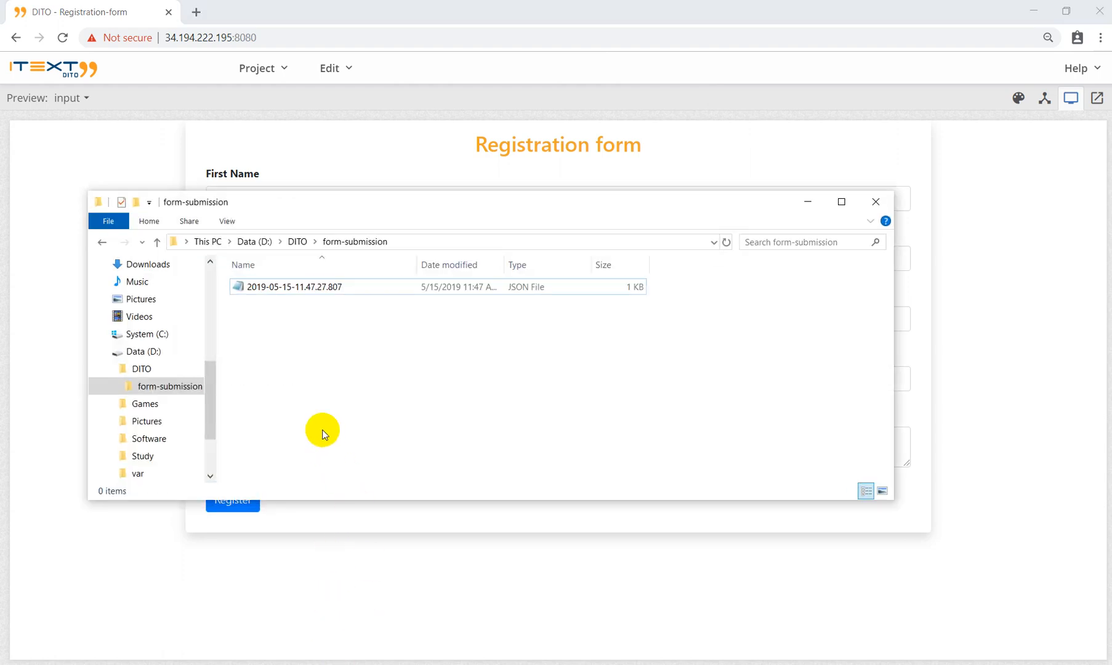
# Step: Open the saved submission JSON in Notepad, select and copy all its text, then minimize Notepad
pyautogui.click(342, 287)
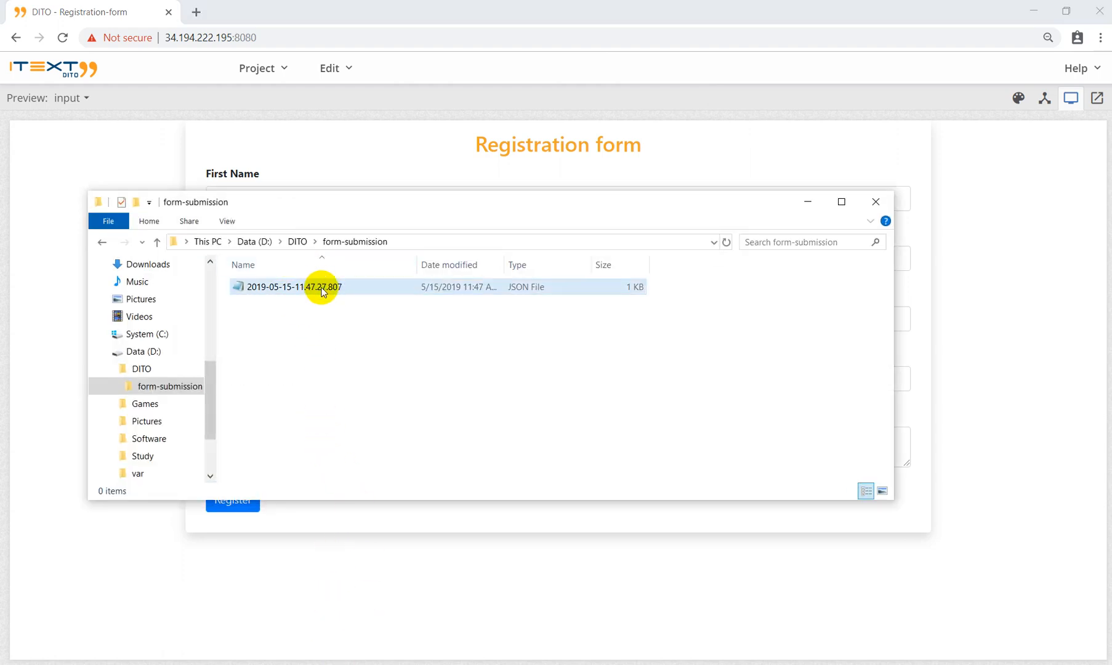
pyautogui.doubleClick(323, 289)
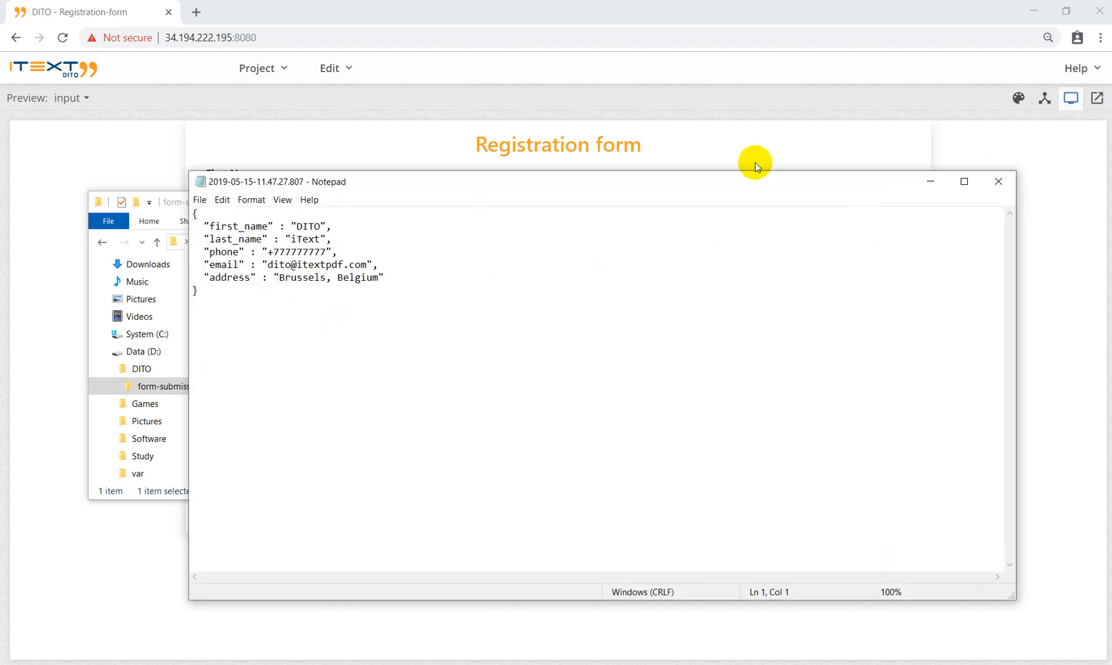
pyautogui.moveTo(759, 182); pyautogui.dragTo(834, 265)
pyautogui.click(811, 201)
pyautogui.moveTo(667, 269); pyautogui.dragTo(806, 203)
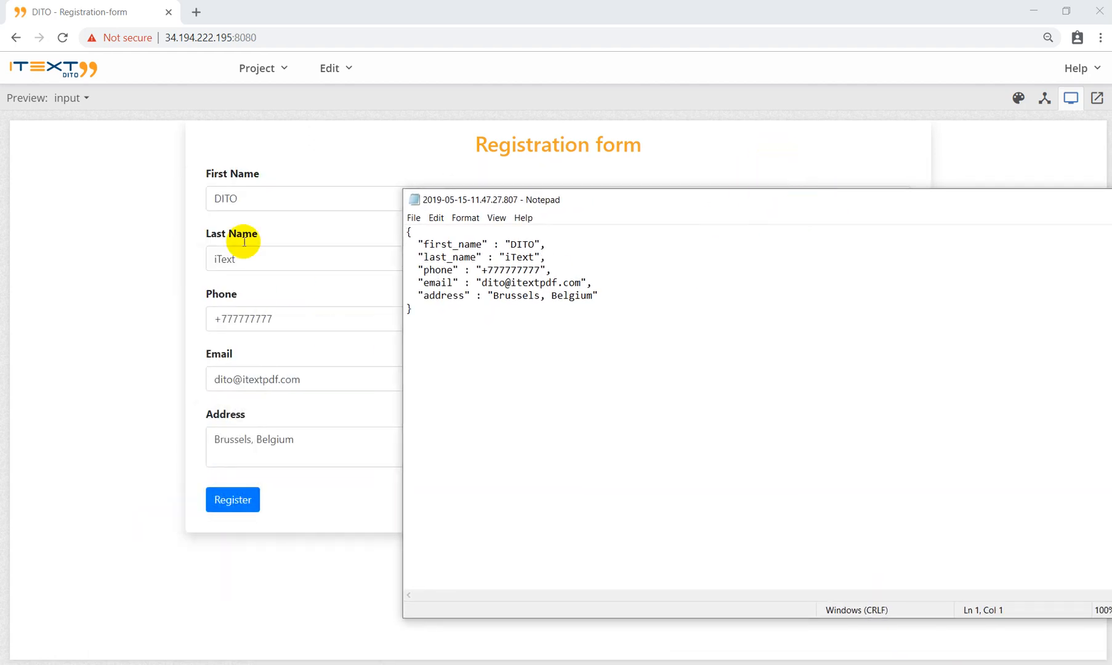
pyautogui.moveTo(567, 206); pyautogui.dragTo(230, 196)
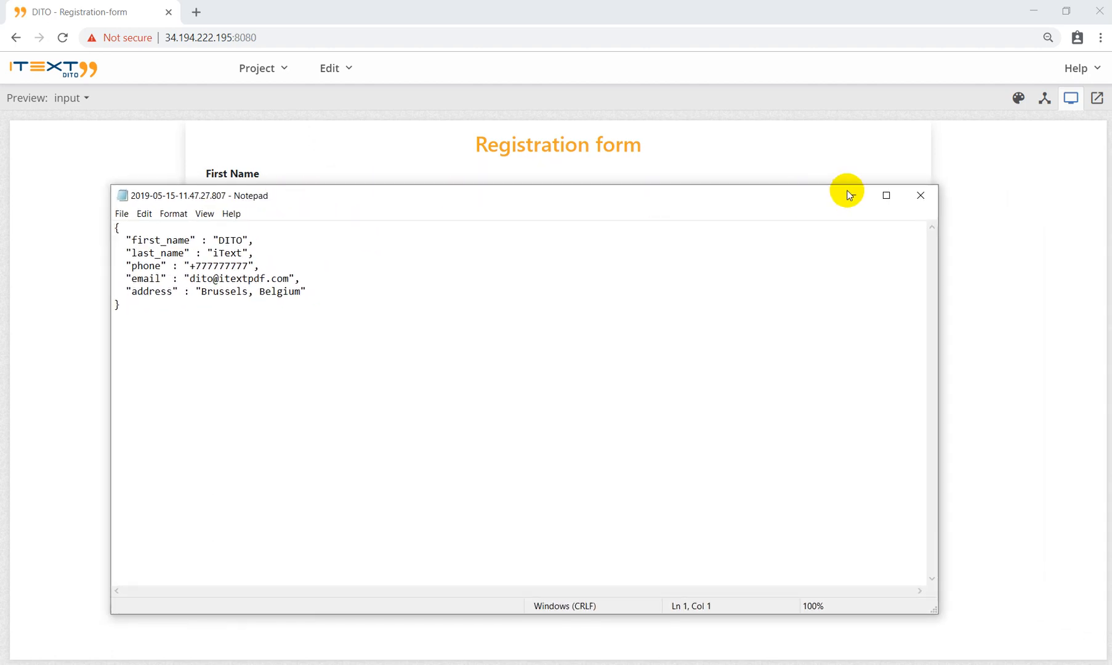
pyautogui.moveTo(128, 304); pyautogui.dragTo(87, 229)
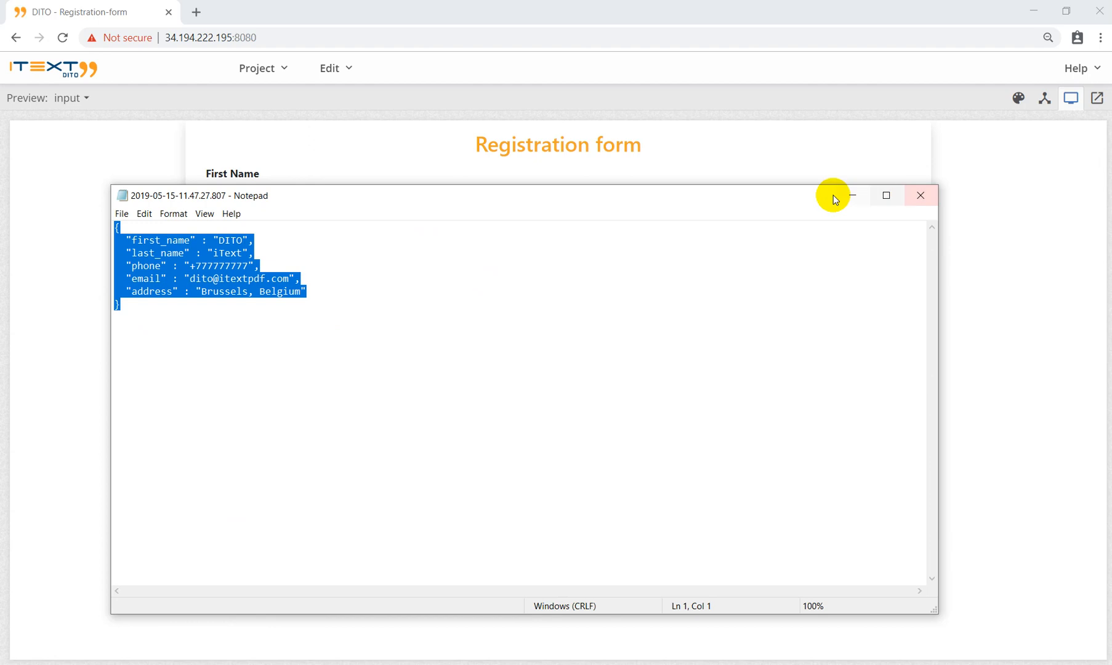
pyautogui.click(850, 198)
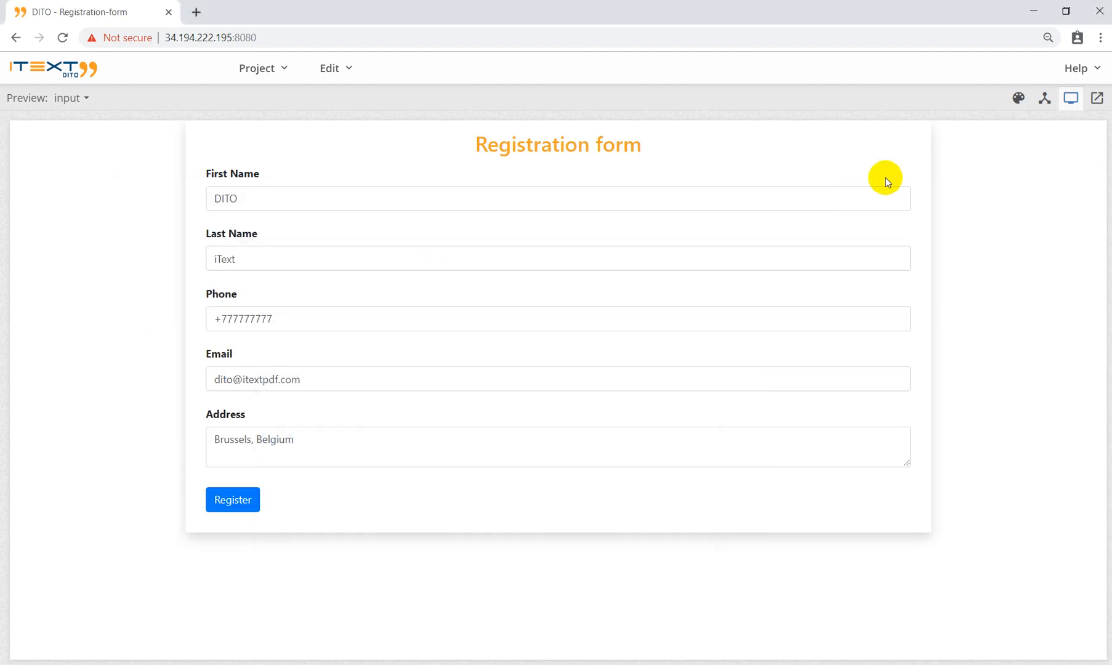
# Step: Replace the placeholder sample data with the copied submission JSON and generate the preview
pyautogui.click(1017, 98)
pyautogui.click(857, 99)
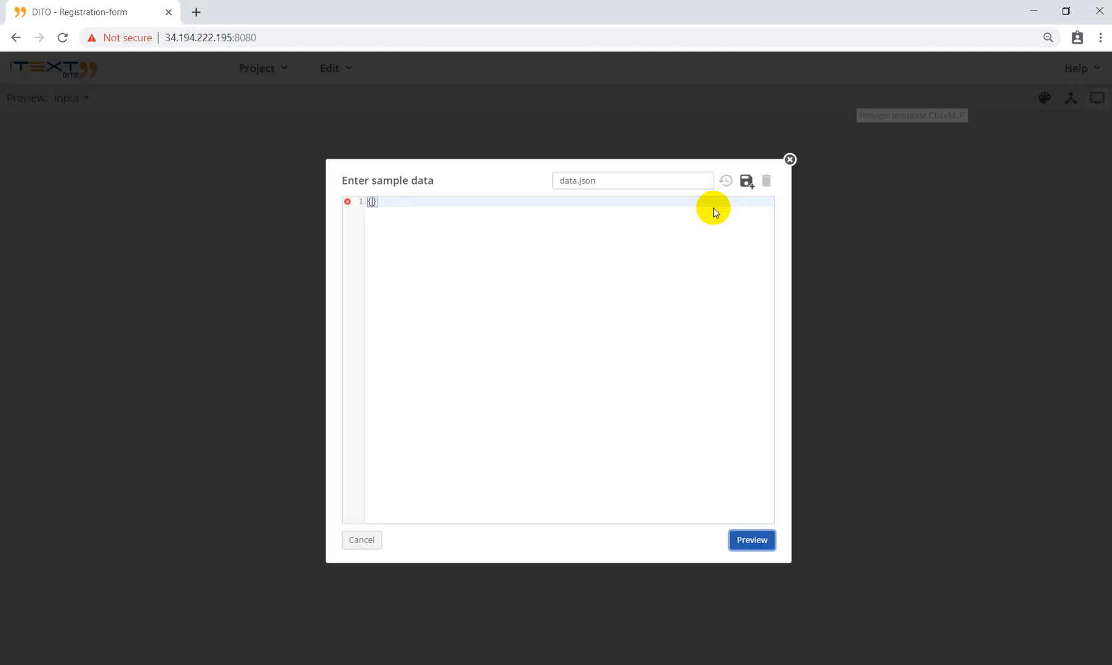
pyautogui.click(397, 198)
pyautogui.hotkey('ctrl', 'a')
pyautogui.hotkey('ctrl', 'v')
pyautogui.click(510, 223)
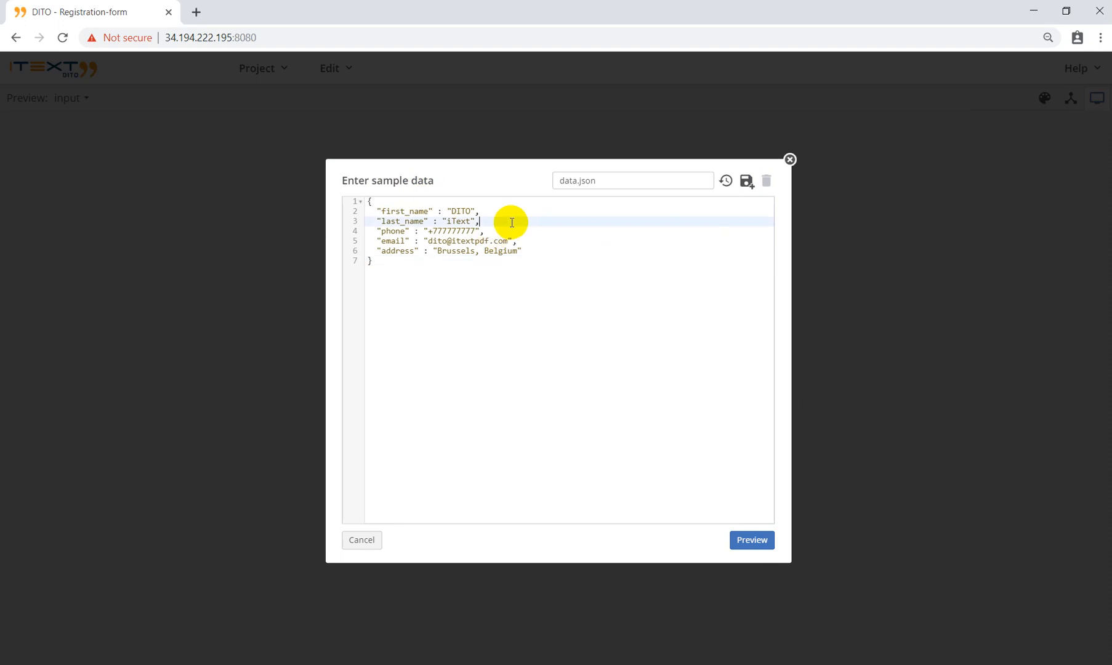
pyautogui.click(745, 540)
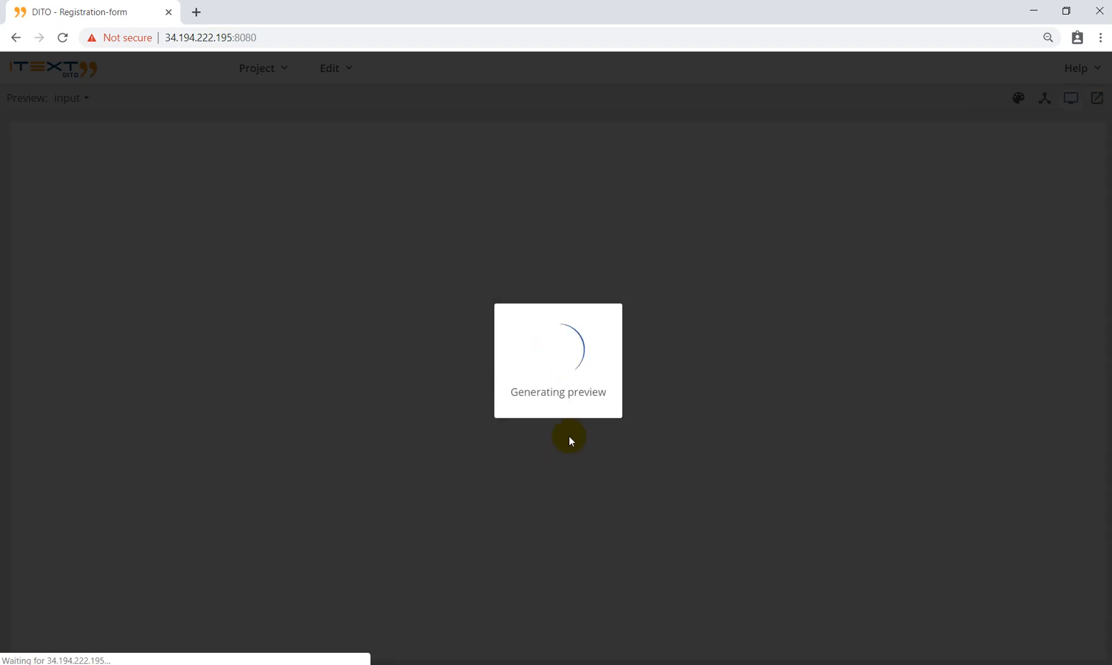